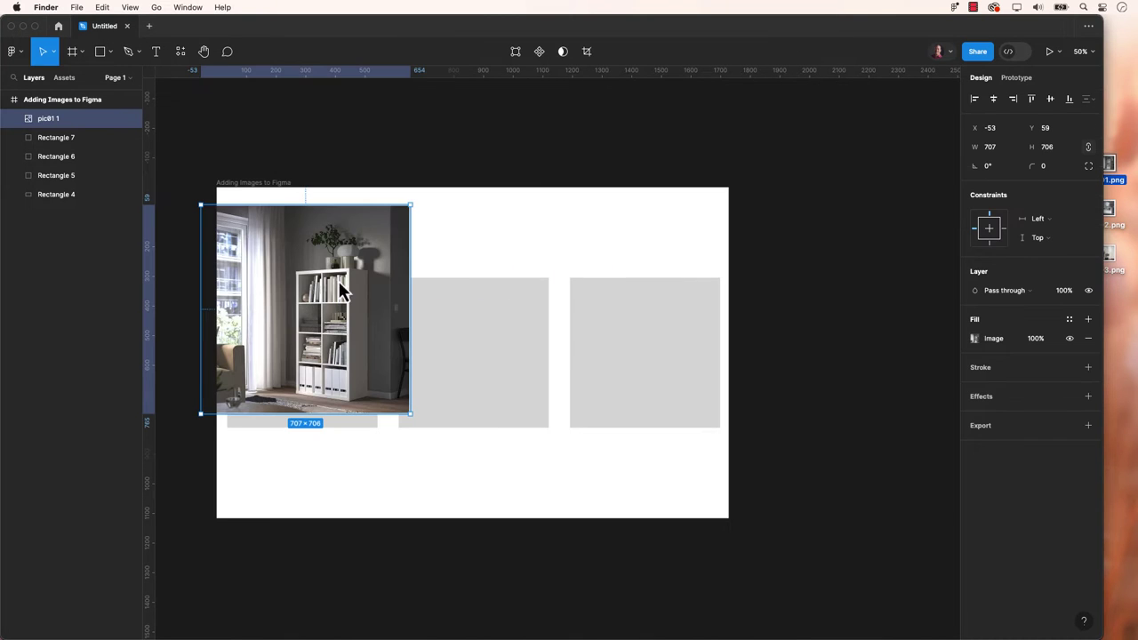
Step: Scale the pic01 picture down to about 450 × 449 and move it near the frame's upper-left corner
{"action": "left_click", "coordinate": [364, 257]}
{"action": "left_click_drag", "start_coordinate": [391, 249], "coordinate": [447, 254]}
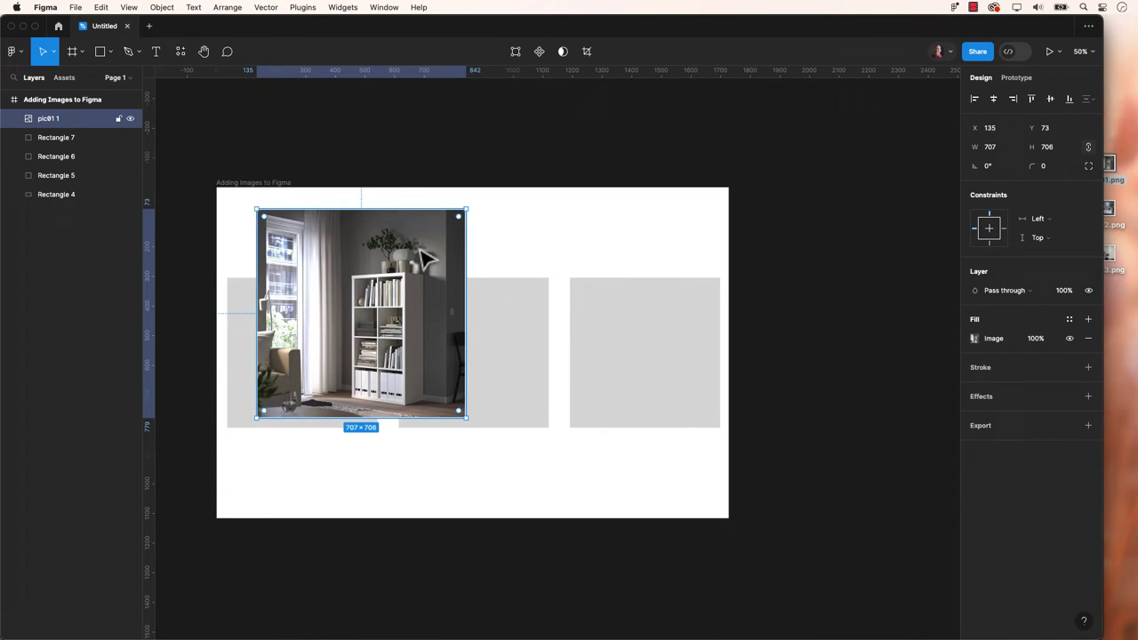
{"action": "left_click_drag", "start_coordinate": [465, 418], "coordinate": [389, 341]}
{"action": "left_click_drag", "start_coordinate": [357, 245], "coordinate": [294, 197]}
Step: Copy and paste the pic01 picture, and move the copy directly below the original
{"action": "left_click", "coordinate": [103, 8]}
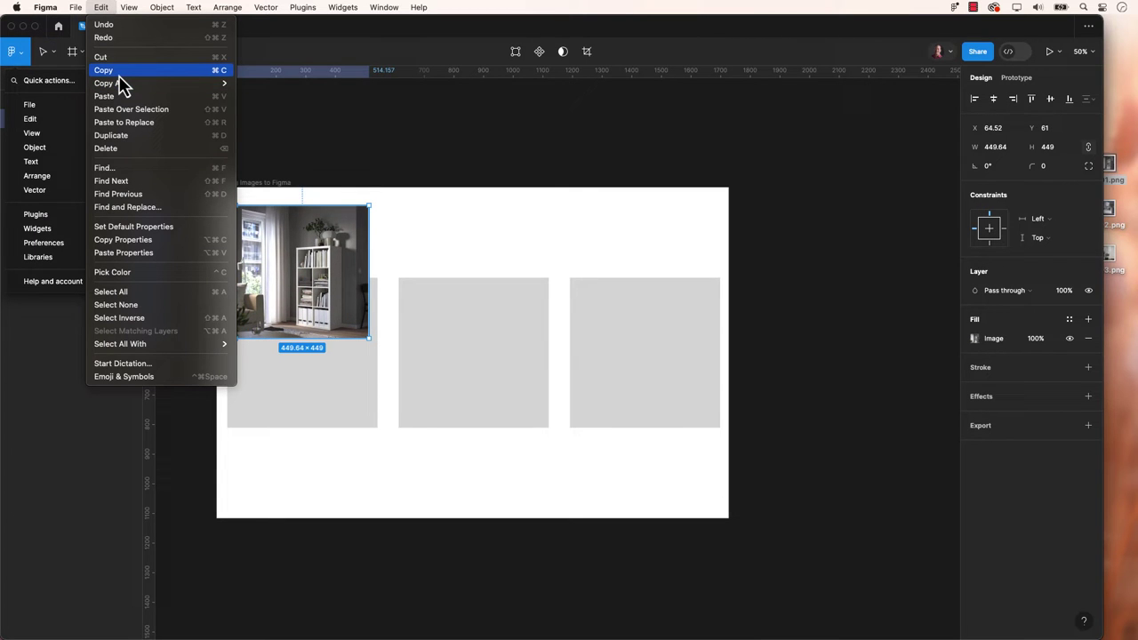
{"action": "left_click", "coordinate": [119, 73]}
{"action": "left_click", "coordinate": [102, 7]}
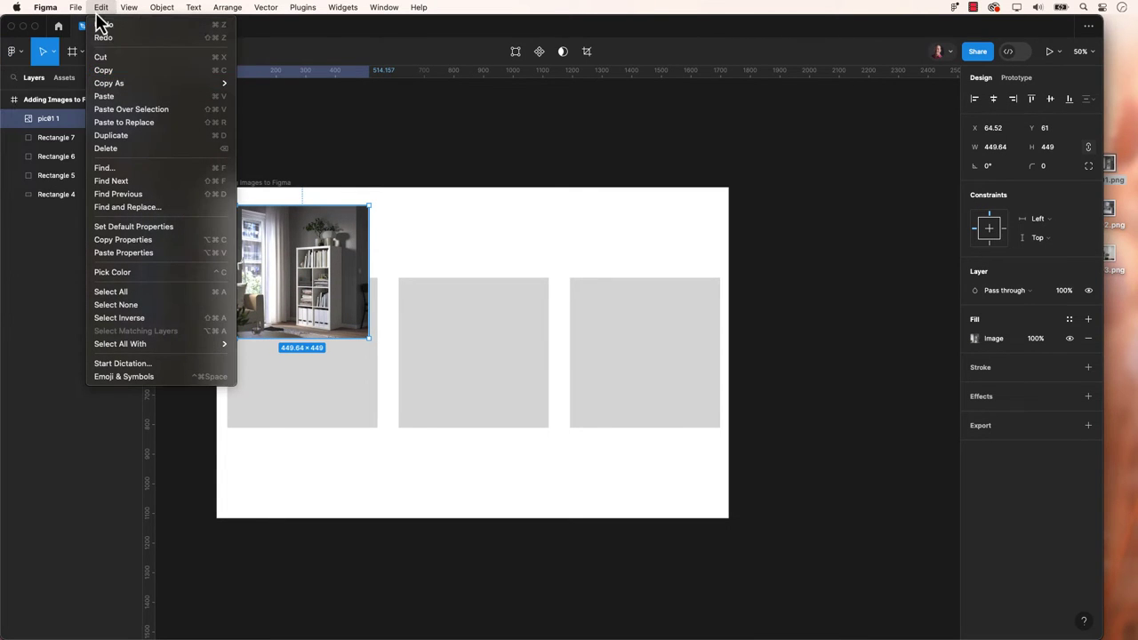
{"action": "left_click", "coordinate": [113, 96]}
{"action": "left_click_drag", "start_coordinate": [322, 288], "coordinate": [314, 461]}
Step: Place the image pic02.png into the middle grey rectangle
{"action": "left_click", "coordinate": [459, 385]}
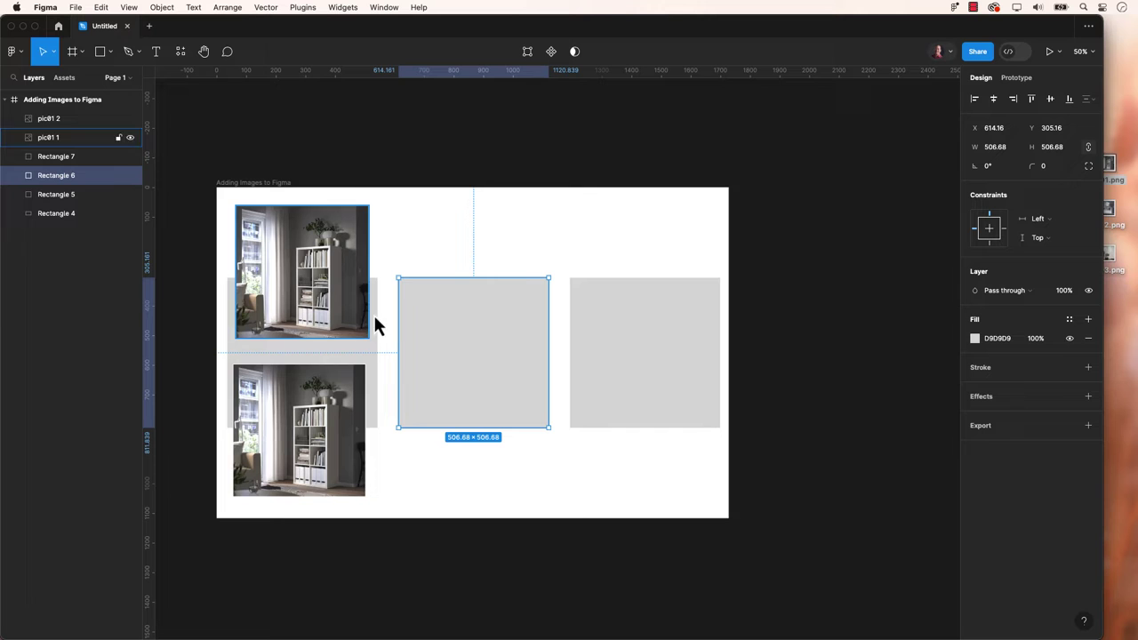
{"action": "left_click", "coordinate": [12, 53]}
{"action": "mouse_move", "coordinate": [68, 104]}
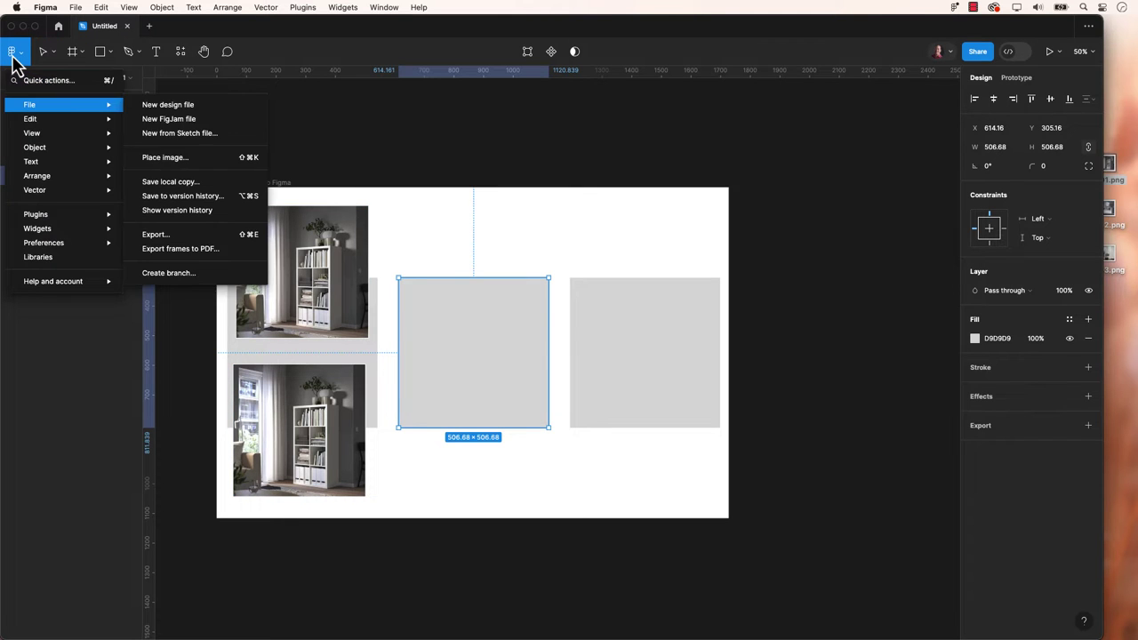
{"action": "left_click", "coordinate": [192, 157]}
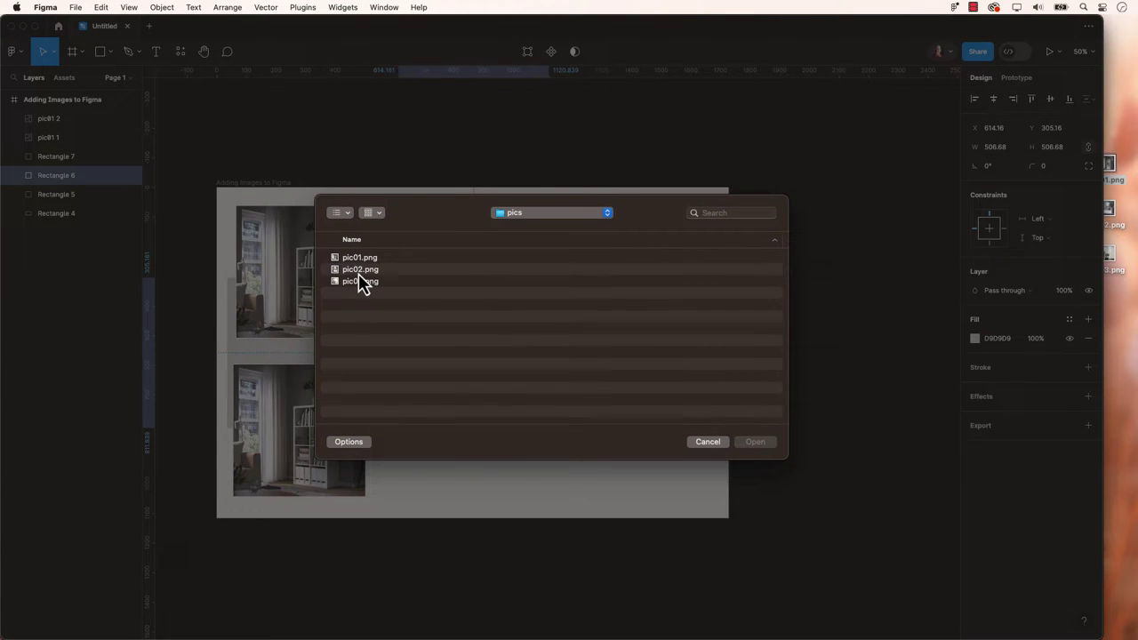
{"action": "left_click", "coordinate": [360, 271]}
{"action": "left_click", "coordinate": [749, 444]}
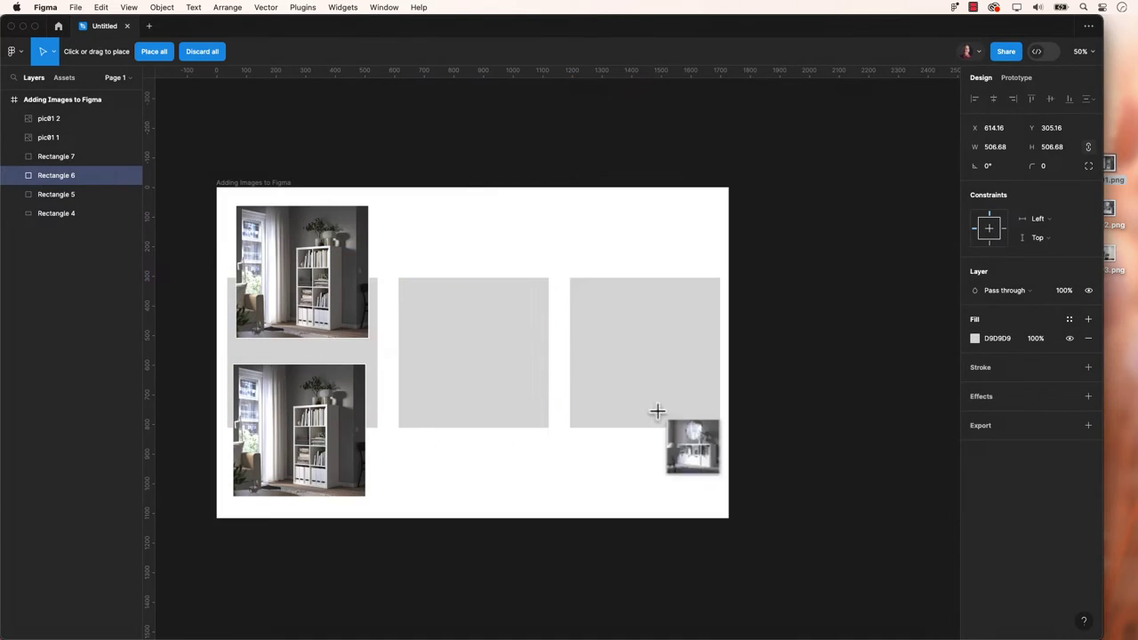
{"action": "left_click", "coordinate": [439, 338]}
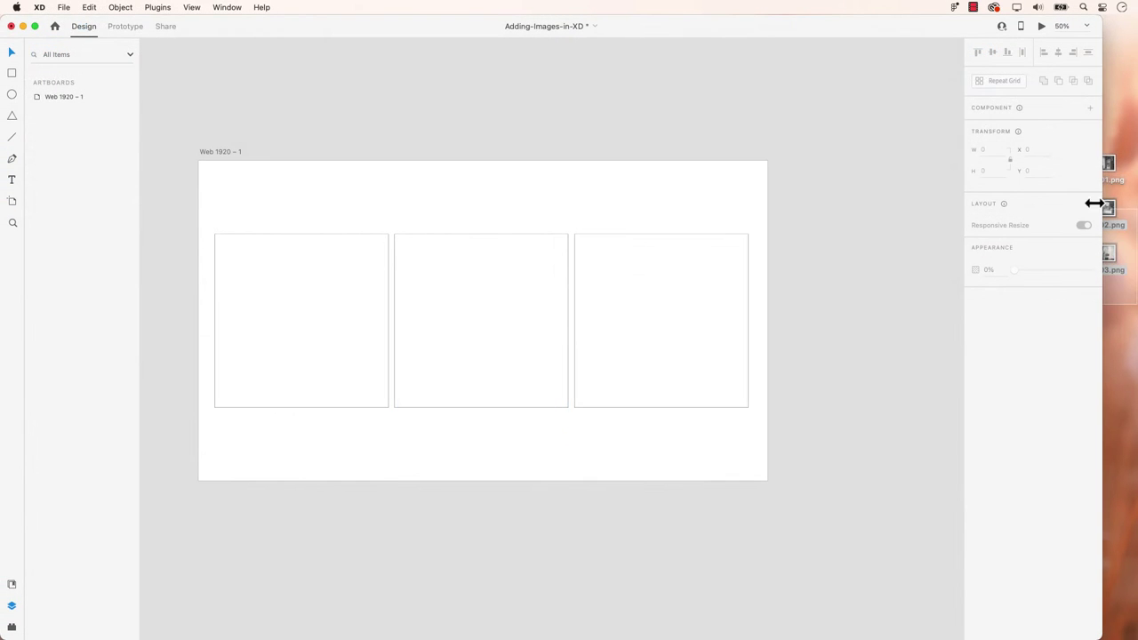
Step: Switch to Adobe XD and drop the three selected desktop pictures onto the first rectangle of the artboard
{"action": "left_click", "coordinate": [1127, 164]}
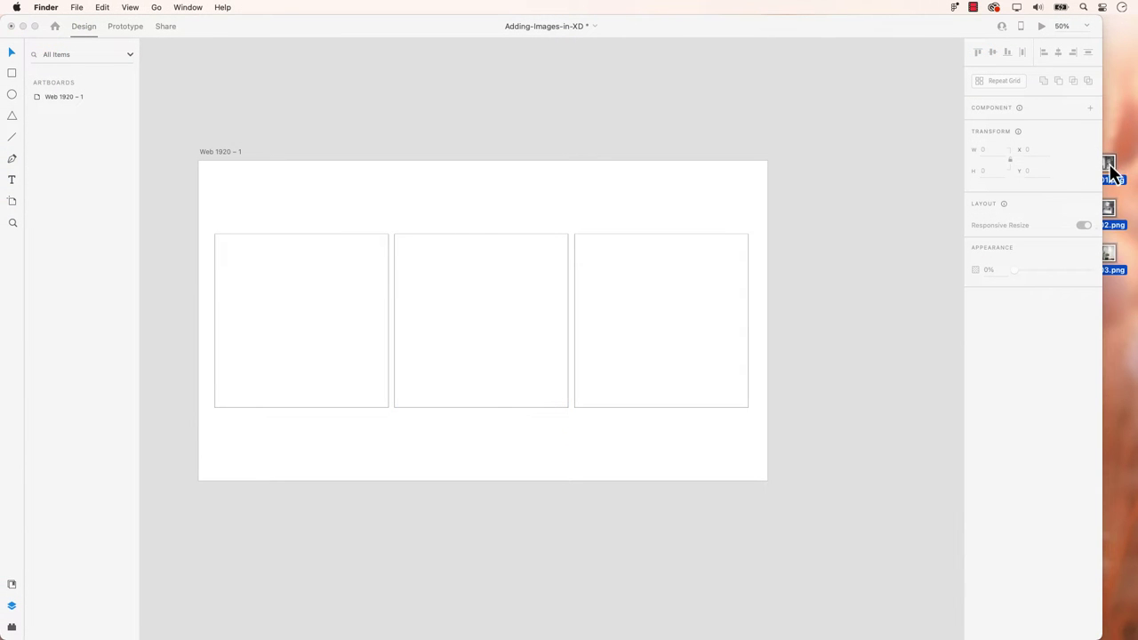
{"action": "left_click_drag", "start_coordinate": [1110, 171], "coordinate": [353, 280]}
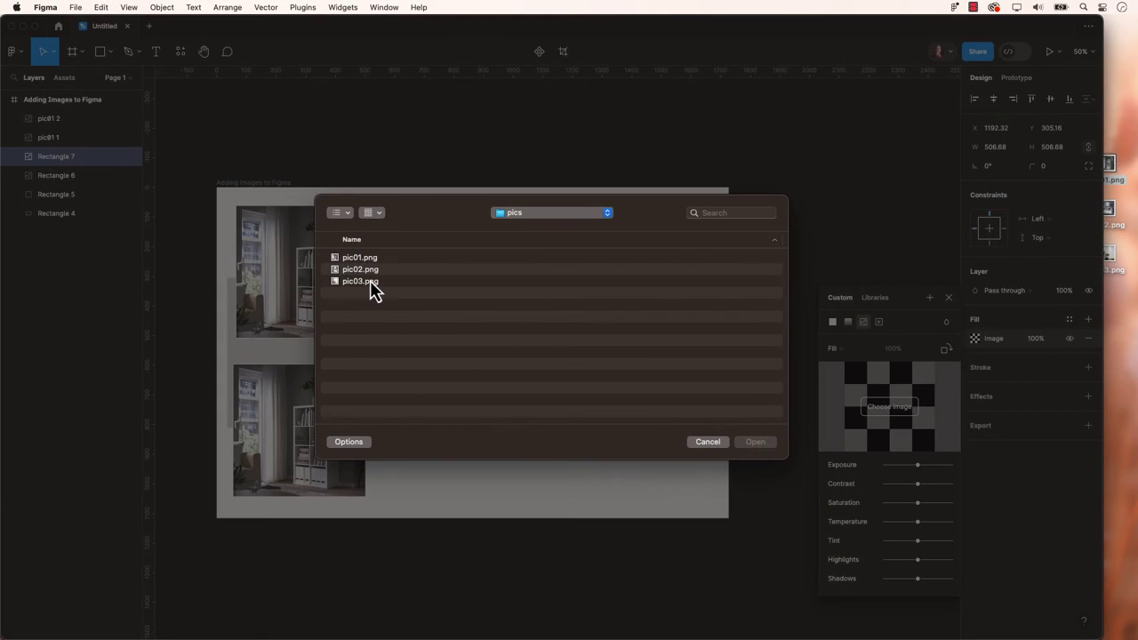
Step: Switch to Figma and choose pic03.png as the image fill of the third rectangle
{"action": "left_click", "coordinate": [372, 282]}
{"action": "left_click", "coordinate": [752, 442]}
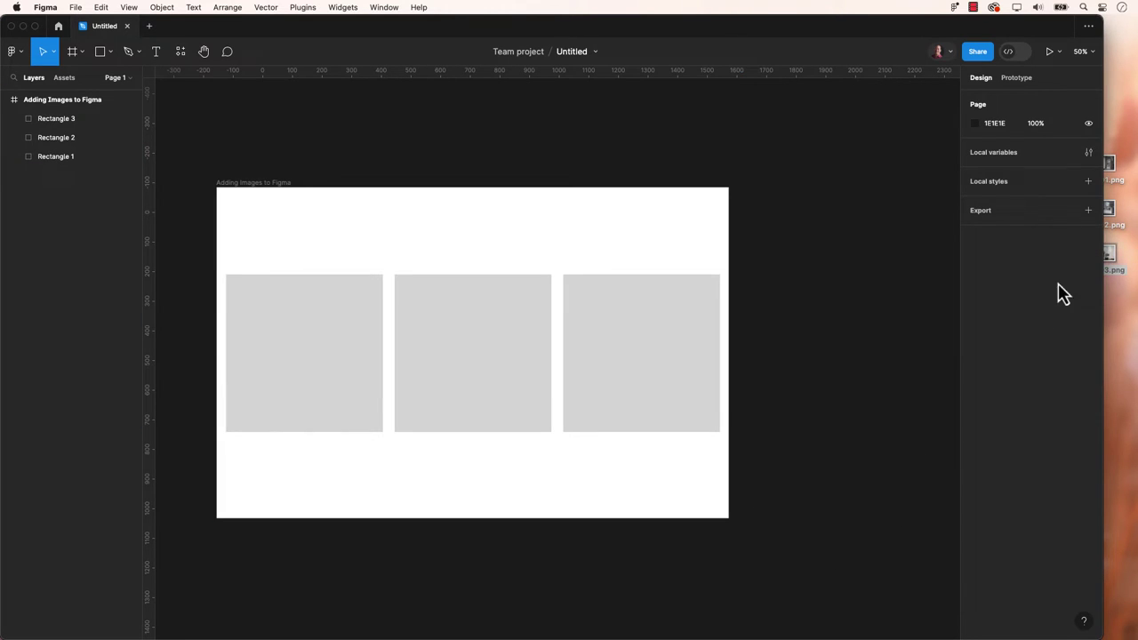
Step: Bring pic02.png from the desktop into the frame and resize it to cover the middle grey rectangle
{"action": "left_click_drag", "start_coordinate": [1109, 217], "coordinate": [464, 346]}
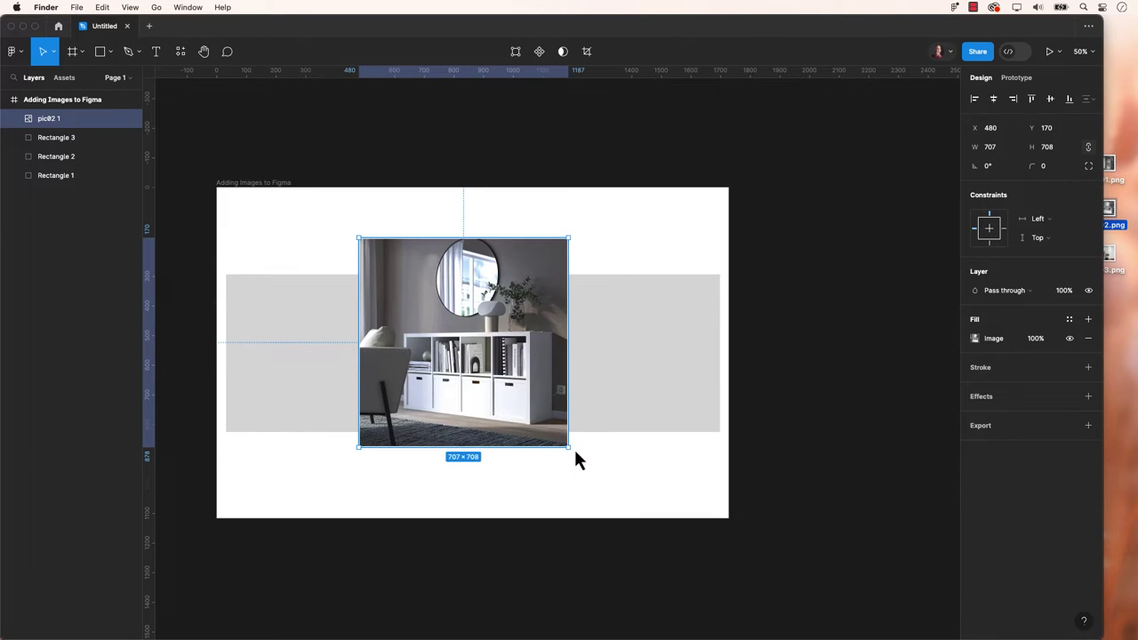
{"action": "left_click", "coordinate": [543, 433]}
{"action": "left_click_drag", "start_coordinate": [569, 453], "coordinate": [556, 434]}
{"action": "key", "text": "Escape"}
Step: Undo the last changes to the pic02 picture and remove it from the frame
{"action": "left_click", "coordinate": [101, 7]}
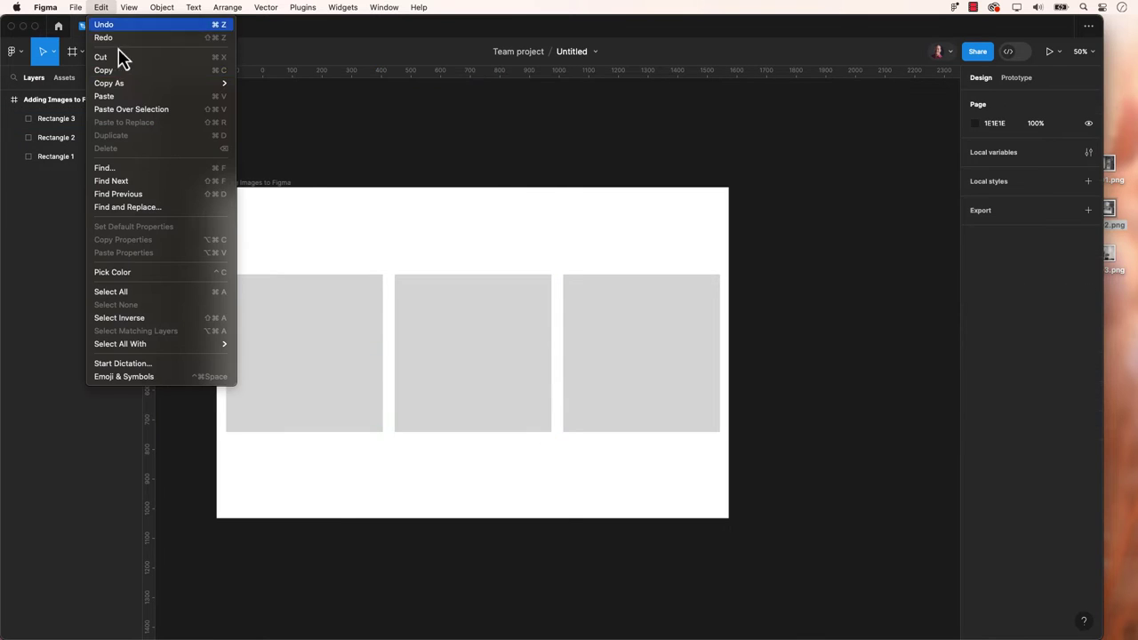
{"action": "left_click", "coordinate": [594, 473]}
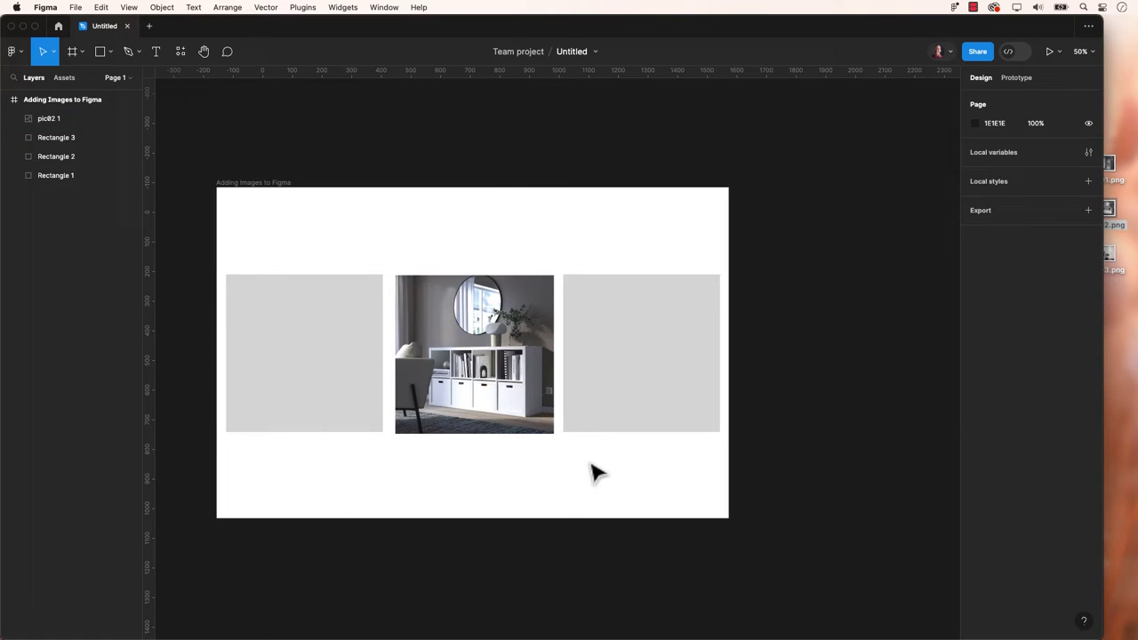
{"action": "key", "text": "ctrl+z"}
{"action": "key", "text": "ctrl+z"}
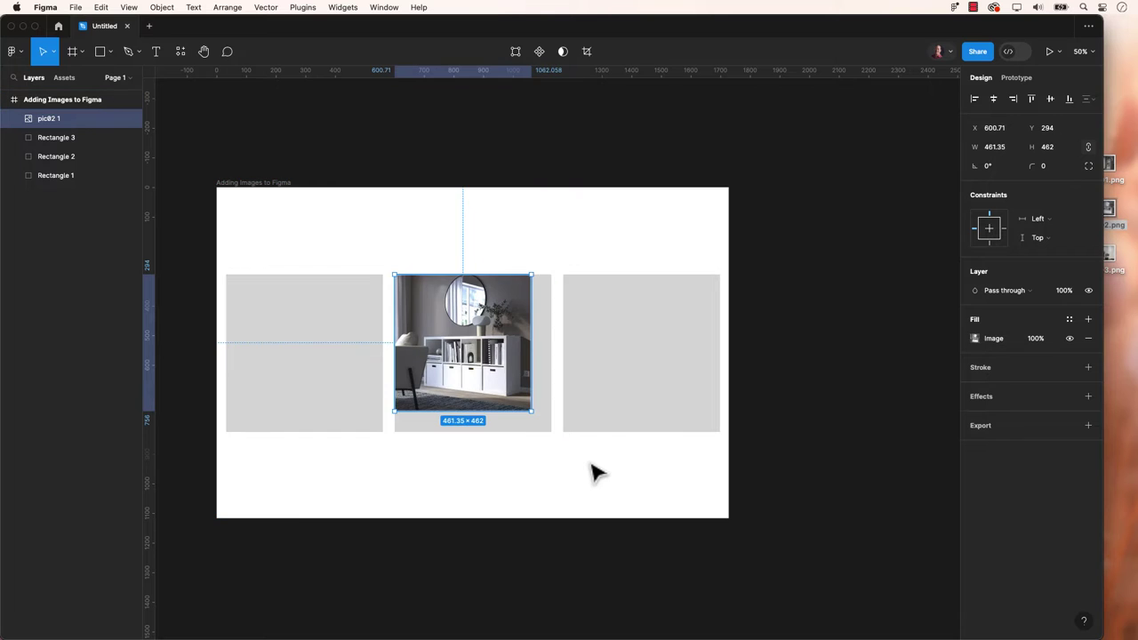
{"action": "key", "text": "Delete"}
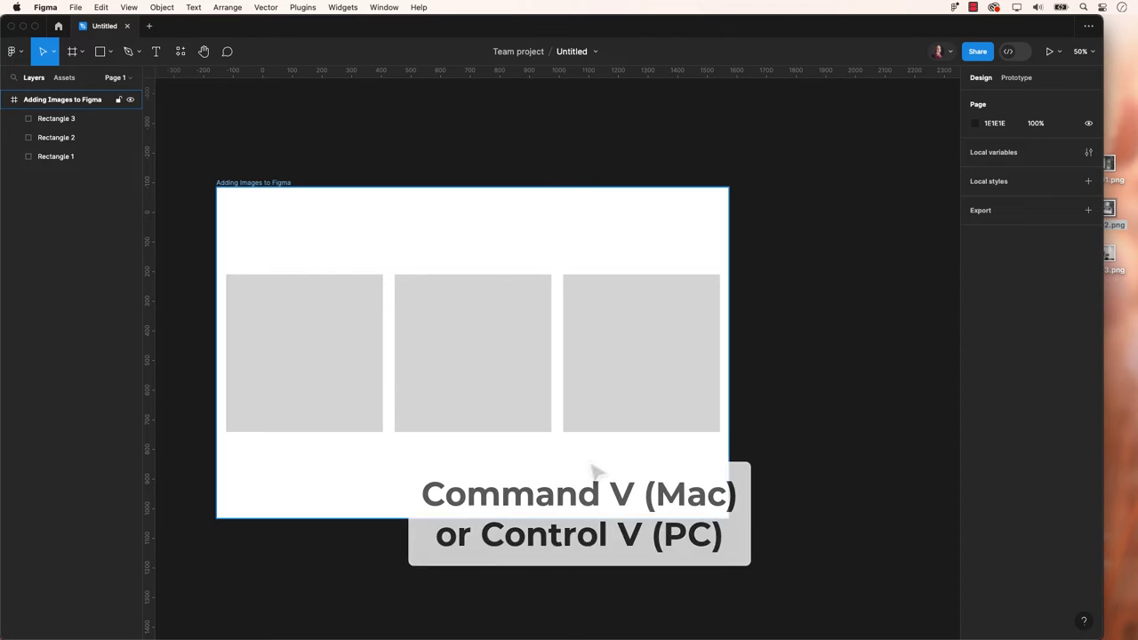
Step: Paste the pic02 picture into the frame, then delete it so only the three grey rectangles remain
{"action": "key", "text": "super+v"}
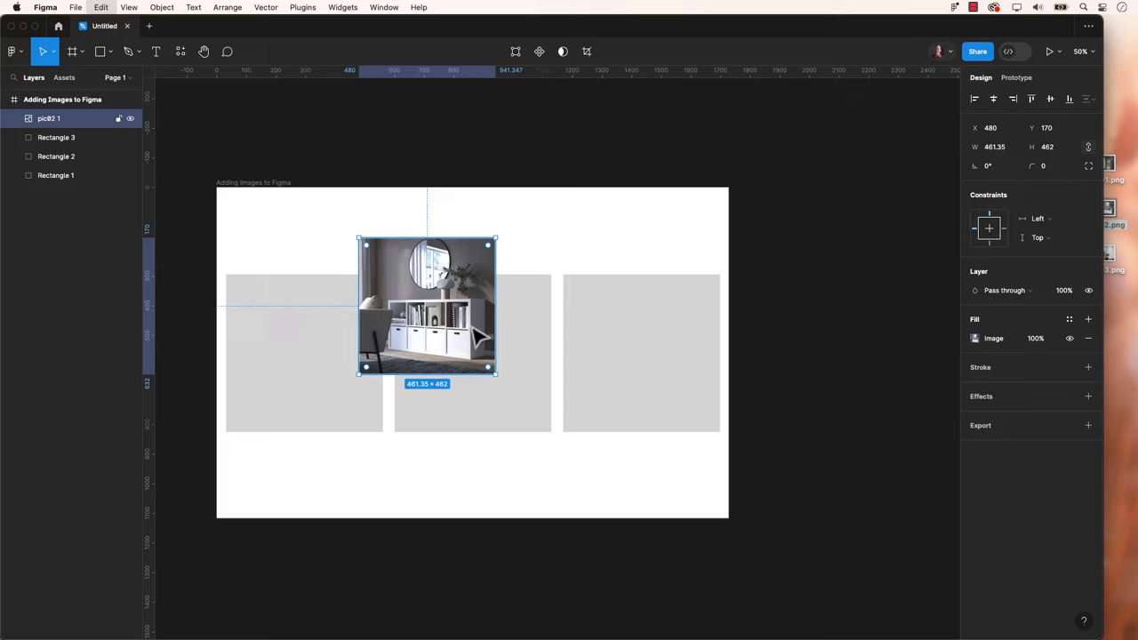
{"action": "key", "text": "Delete"}
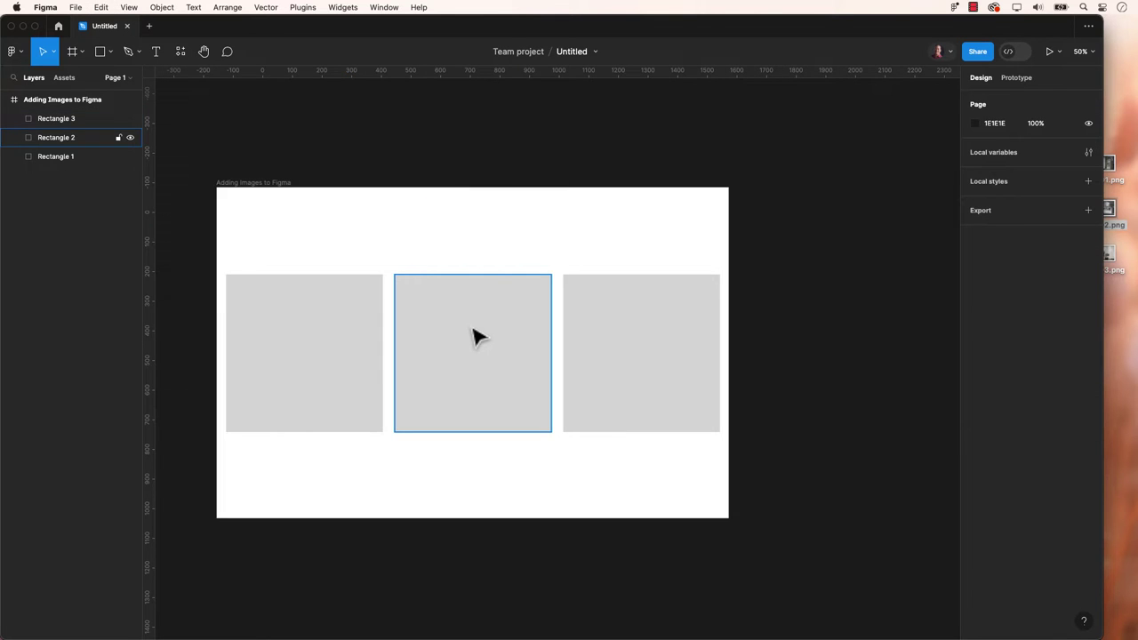
{"action": "key", "text": "super+z"}
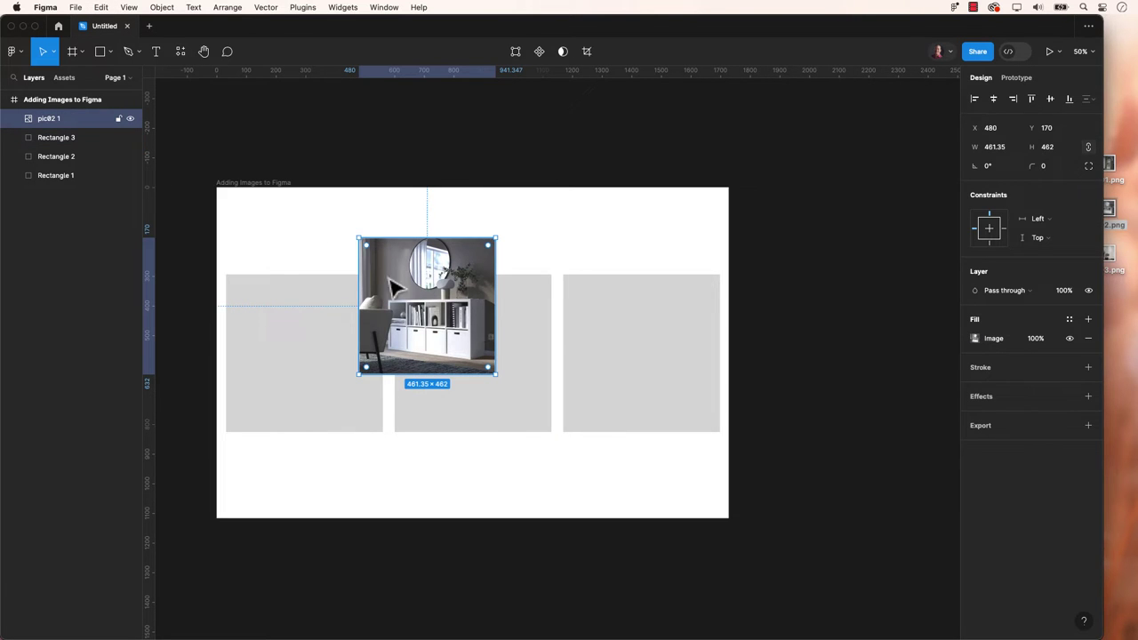
{"action": "key", "text": "Delete"}
Step: Place the image pic02.png into the first grey rectangle of the frame
{"action": "left_click", "coordinate": [11, 55]}
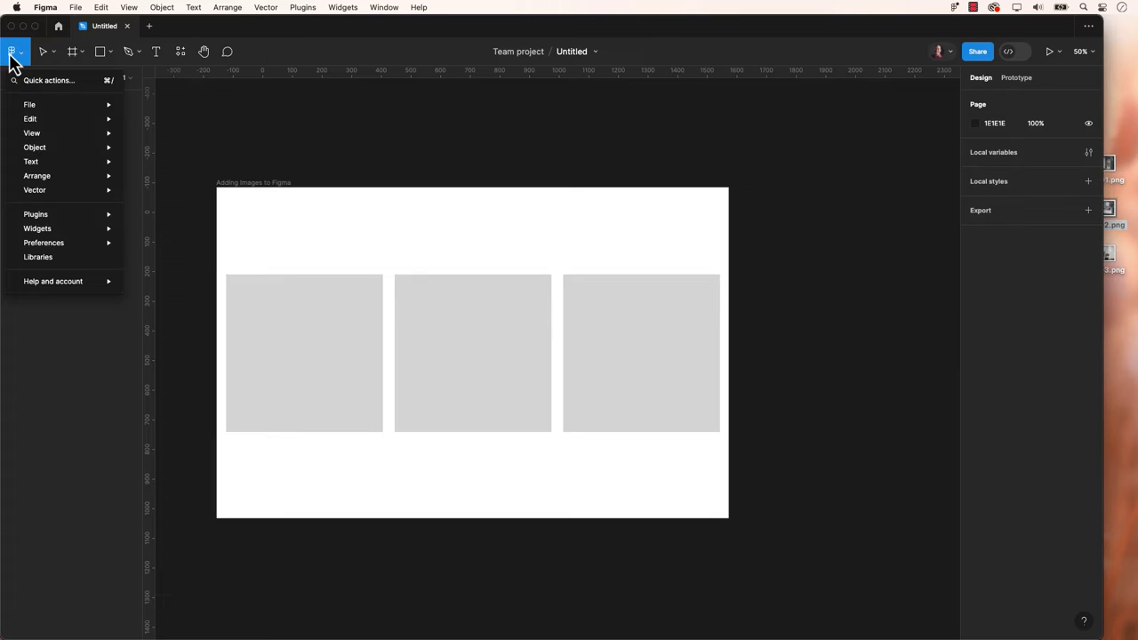
{"action": "mouse_move", "coordinate": [29, 104]}
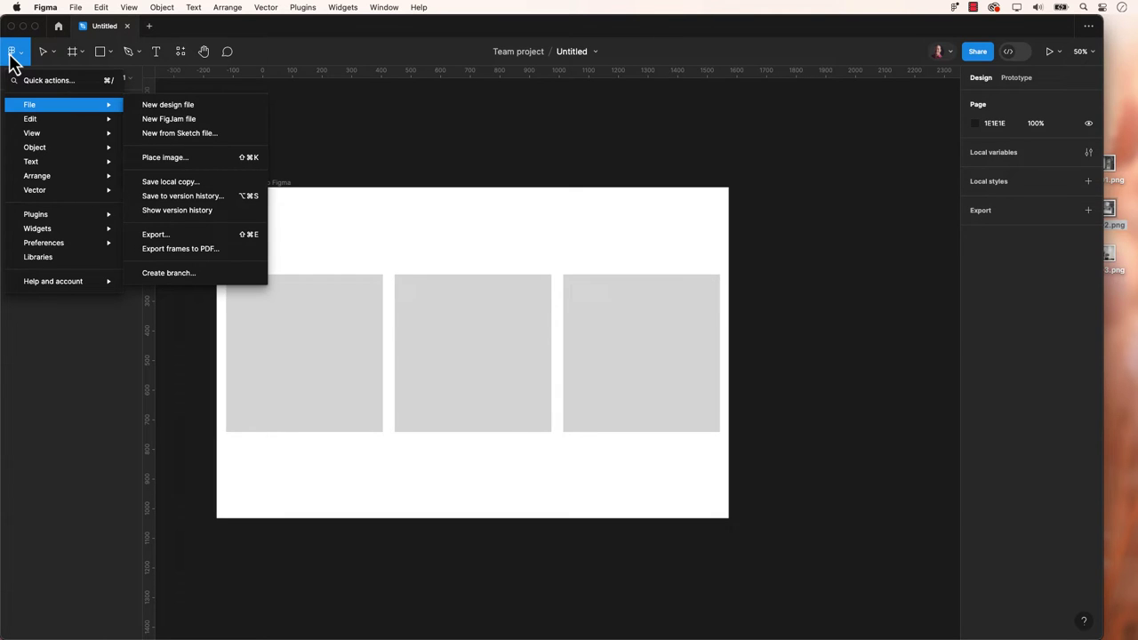
{"action": "left_click", "coordinate": [218, 166]}
{"action": "left_click", "coordinate": [362, 270]}
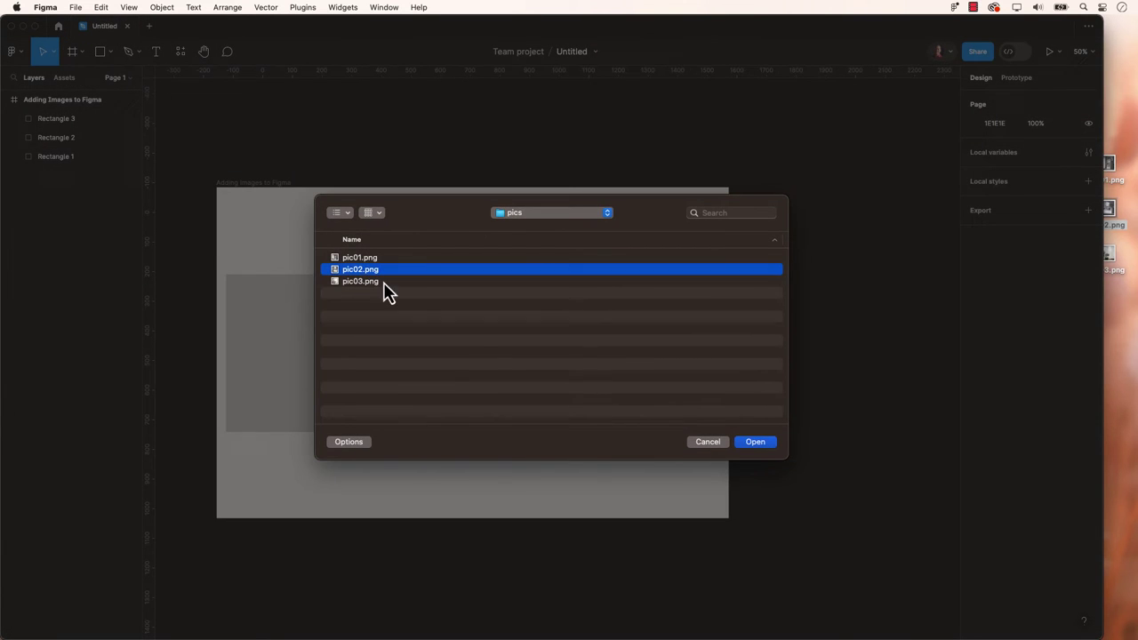
{"action": "left_click", "coordinate": [754, 442]}
{"action": "left_click", "coordinate": [292, 333]}
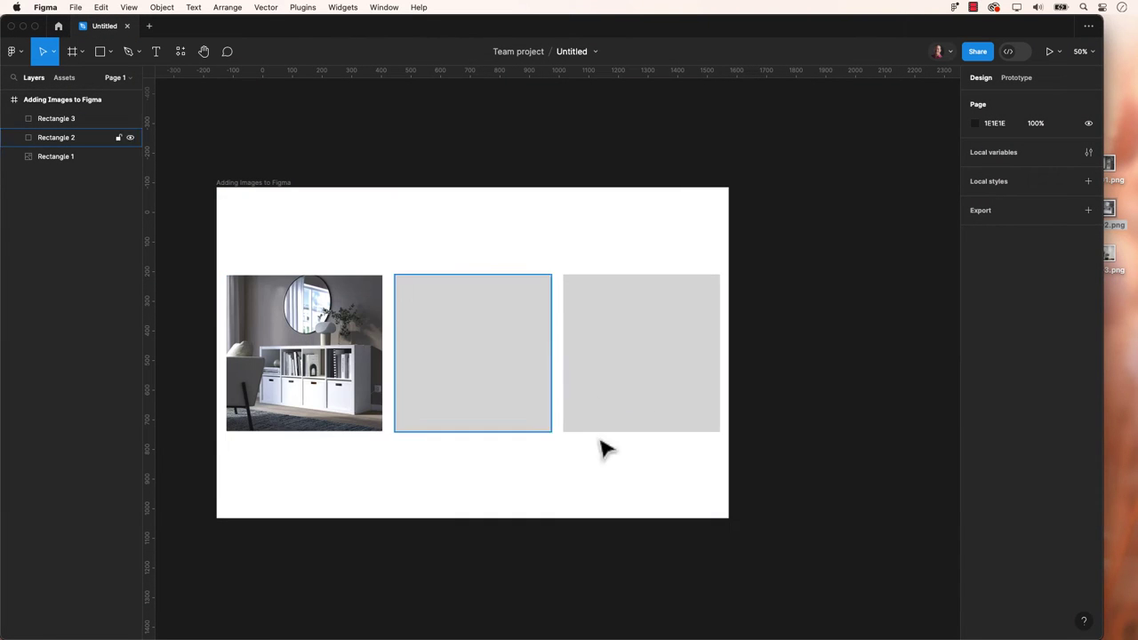
Step: Place the image pic01.png into the middle grey rectangle of the frame
{"action": "left_click", "coordinate": [473, 345]}
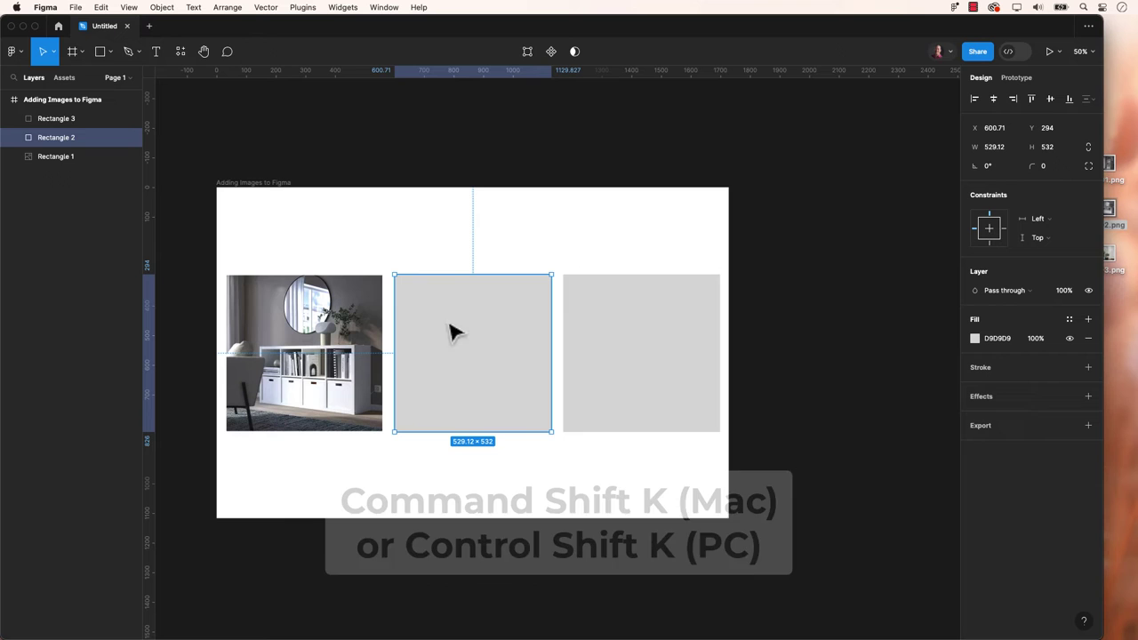
{"action": "left_click", "coordinate": [11, 51]}
{"action": "mouse_move", "coordinate": [54, 104]}
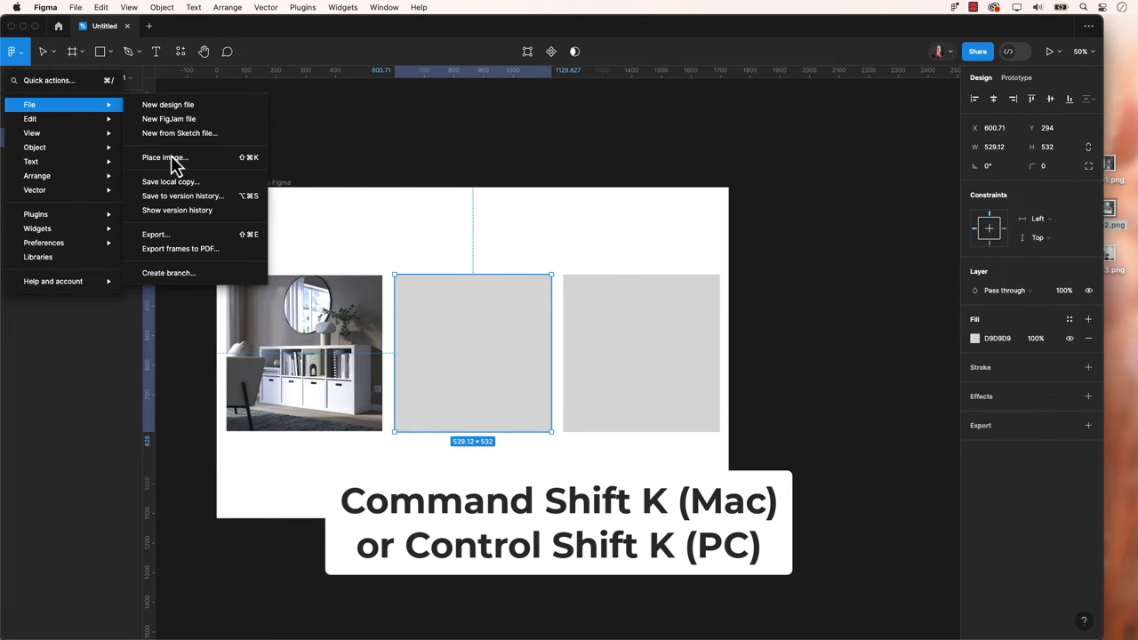
{"action": "left_click", "coordinate": [242, 156]}
{"action": "left_click", "coordinate": [372, 260]}
{"action": "left_click", "coordinate": [754, 441]}
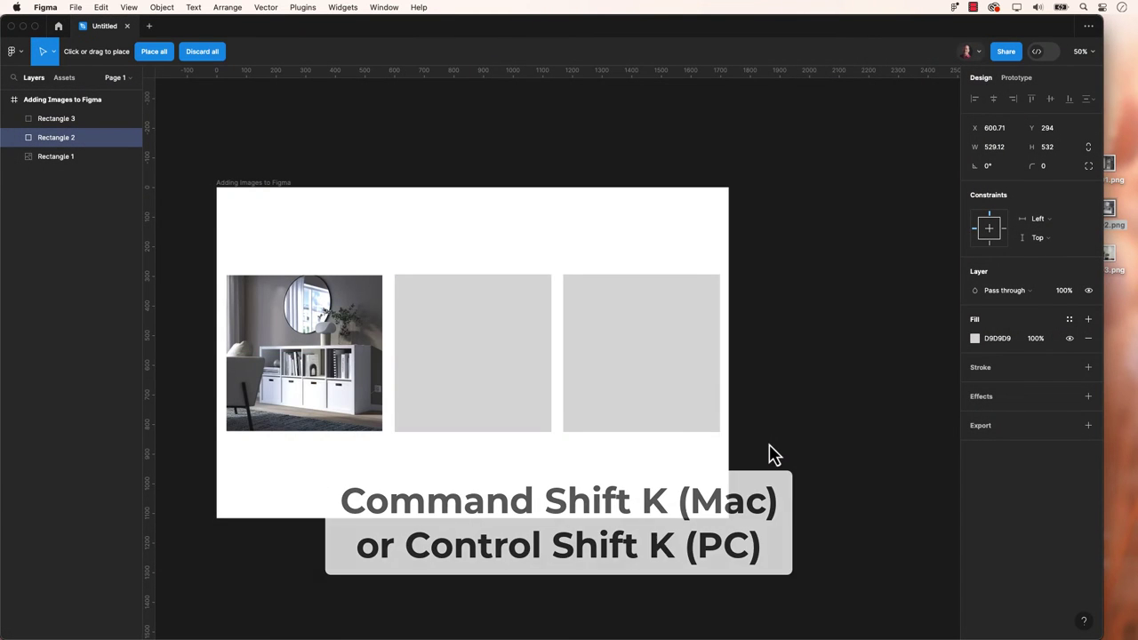
{"action": "left_click", "coordinate": [480, 354]}
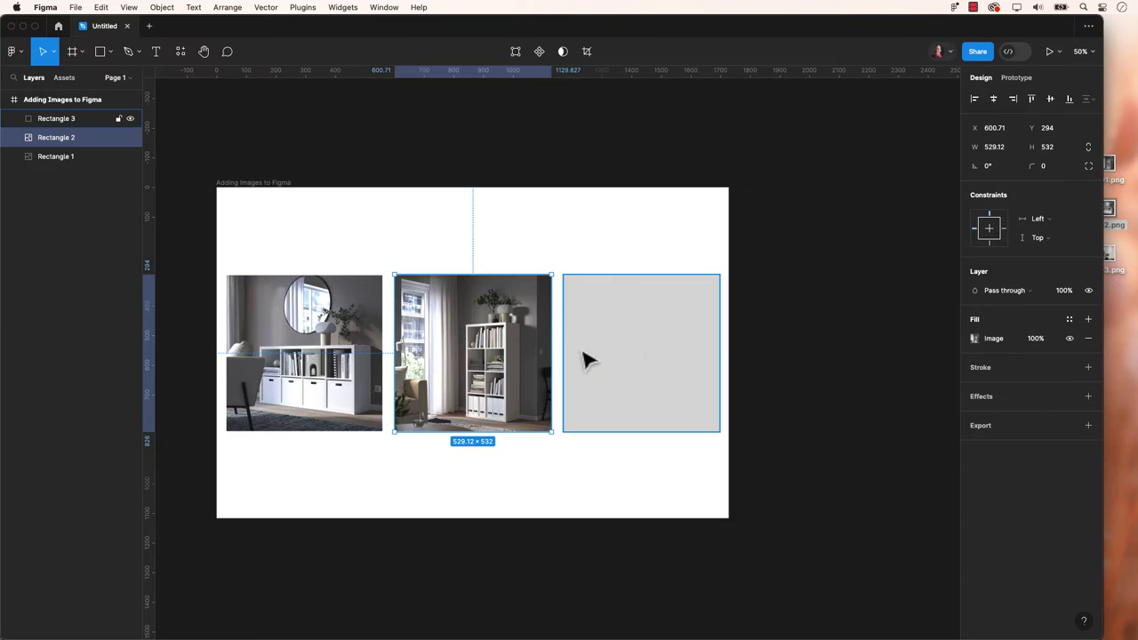
Step: Change the third rectangle's fill from solid colour to an image and choose pic03.png
{"action": "left_click", "coordinate": [656, 363]}
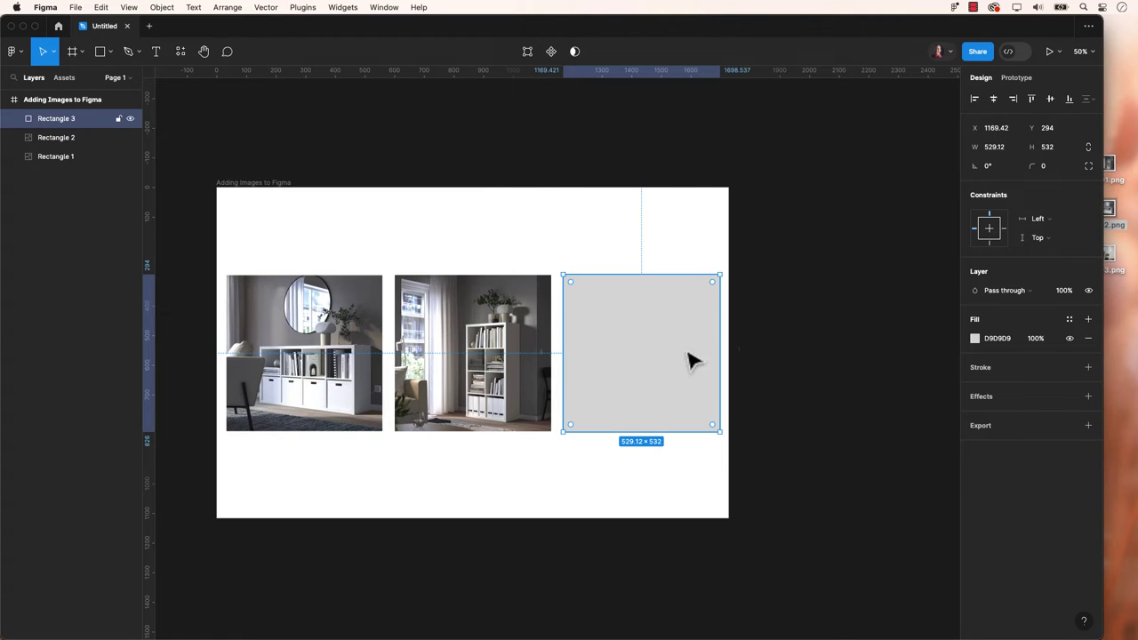
{"action": "left_click", "coordinate": [974, 340]}
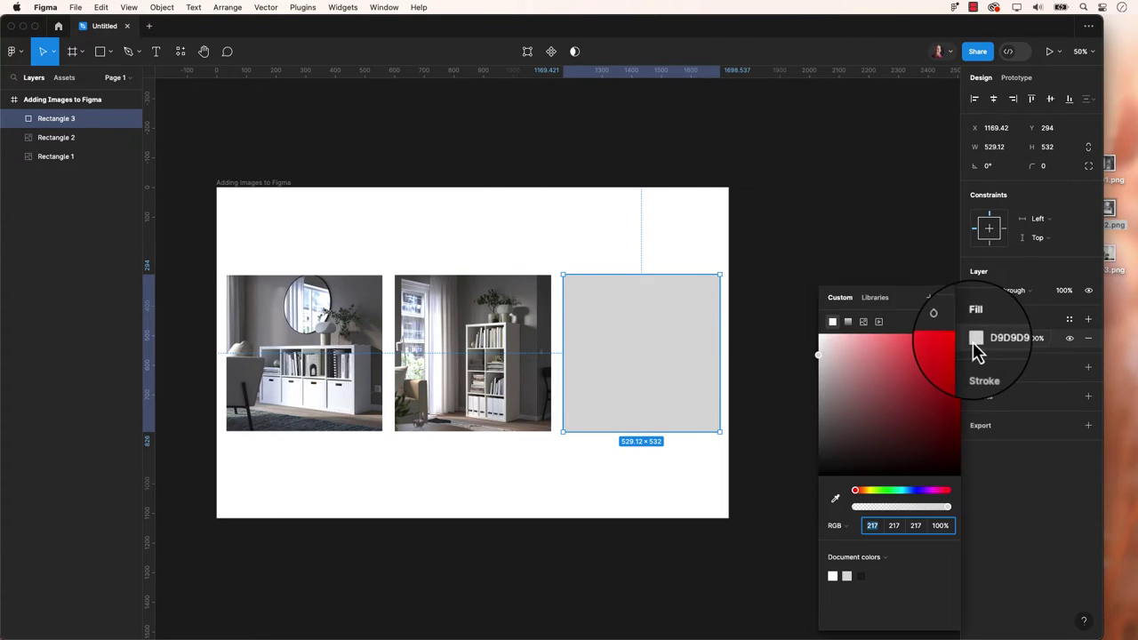
{"action": "left_click", "coordinate": [862, 322]}
{"action": "left_click", "coordinate": [893, 414]}
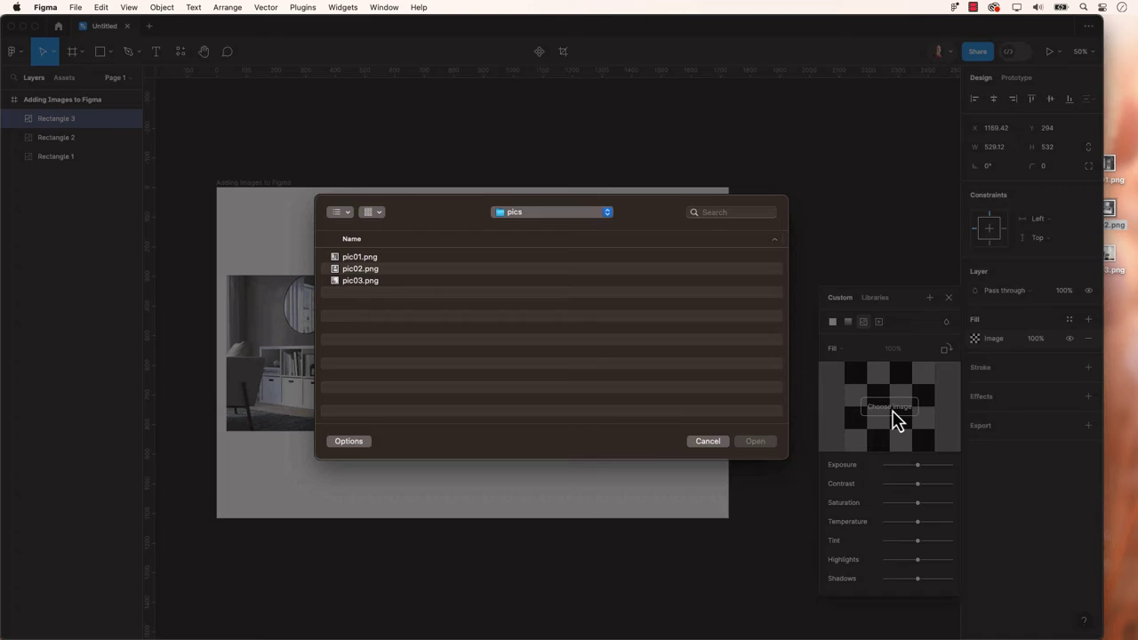
{"action": "left_click", "coordinate": [373, 283]}
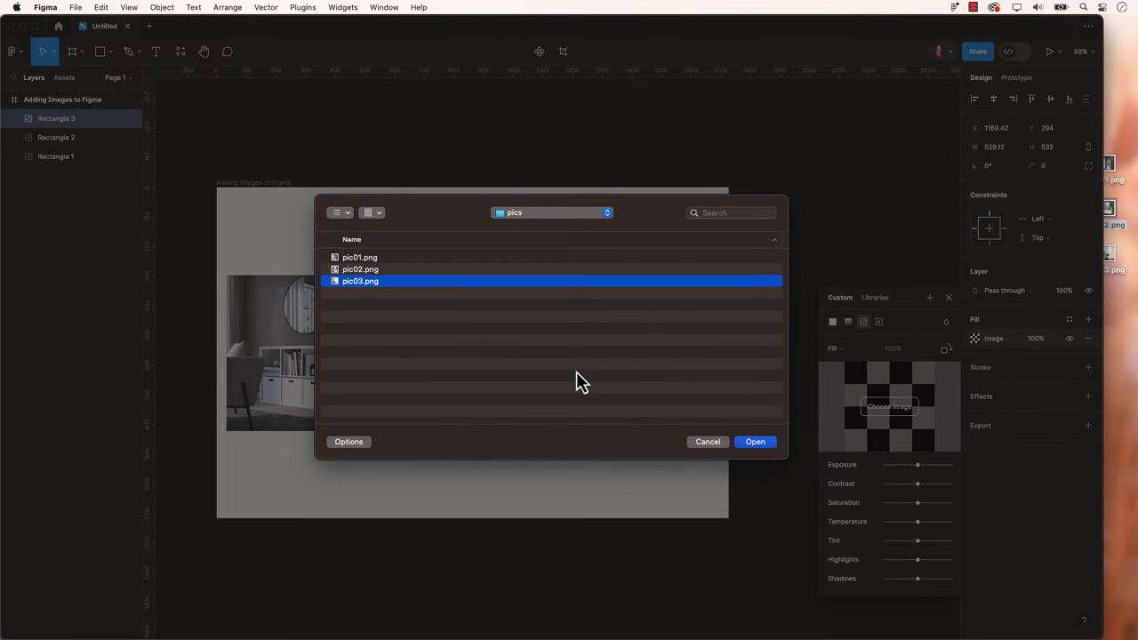
{"action": "left_click", "coordinate": [753, 442]}
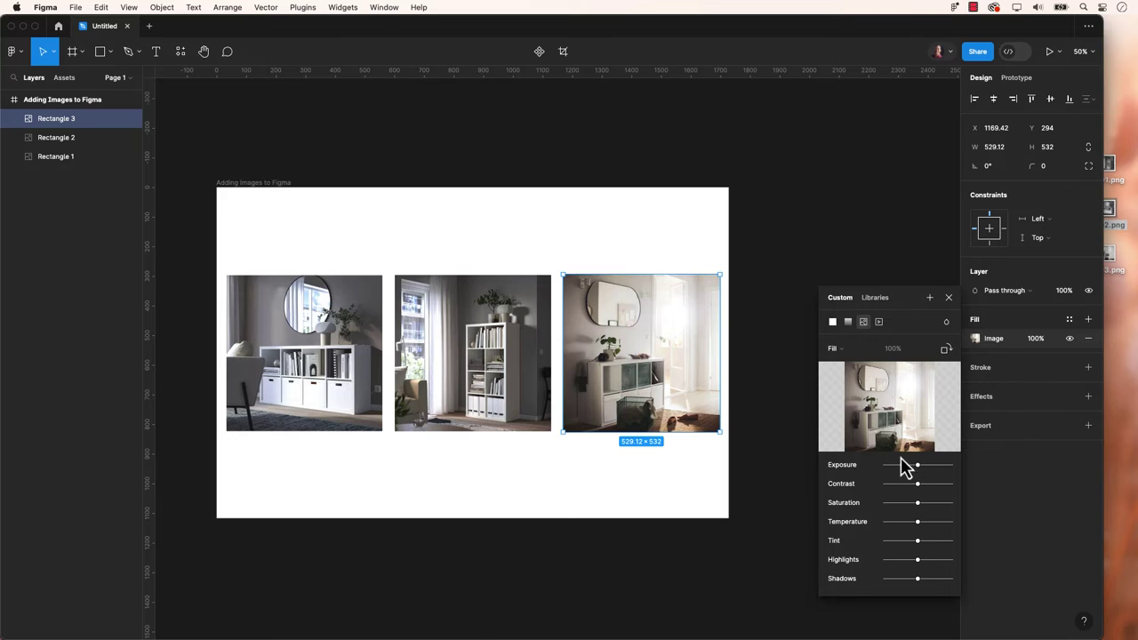
Step: Lower the third picture's exposure, saturation, temperature and tint, and raise its contrast, highlights and shadows
{"action": "left_click_drag", "start_coordinate": [917, 464], "coordinate": [930, 579]}
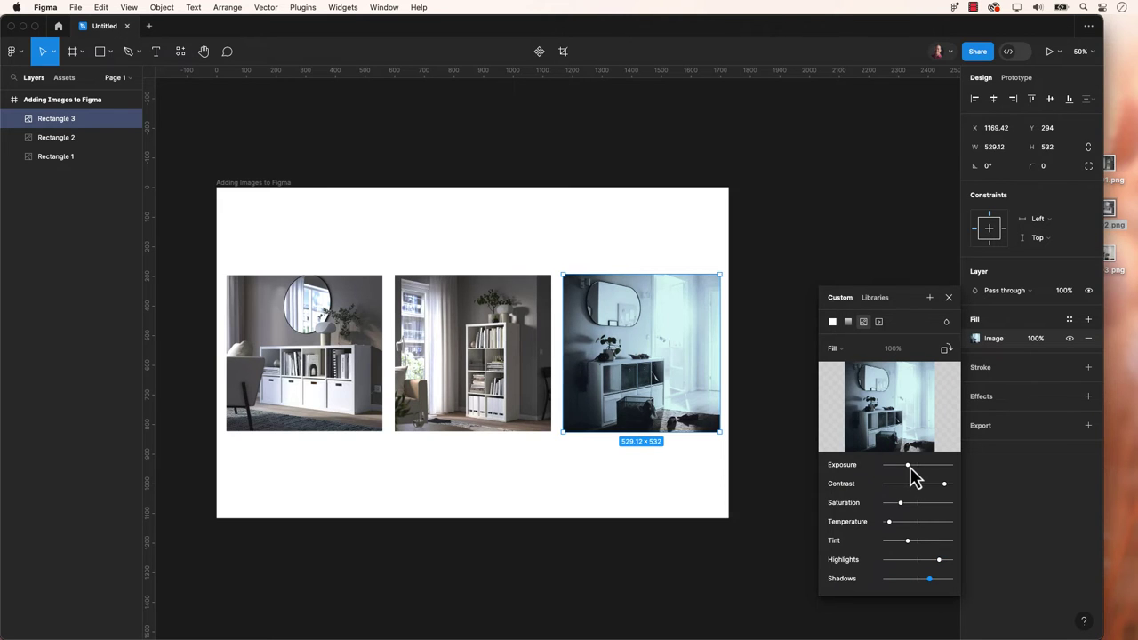
{"action": "left_click_drag", "start_coordinate": [910, 471], "coordinate": [889, 503]}
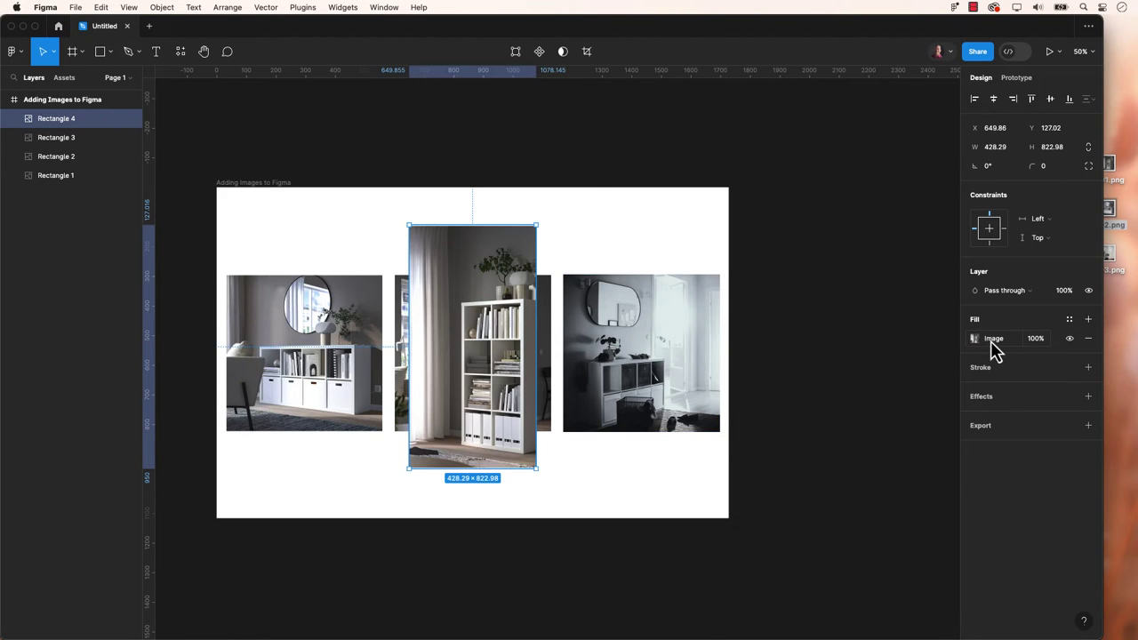
Step: Open the tall bookcase picture's image fill settings and widen the rectangle to about 435 px while in Fill mode
{"action": "left_click", "coordinate": [993, 343]}
{"action": "left_click", "coordinate": [836, 383]}
{"action": "left_click", "coordinate": [846, 396]}
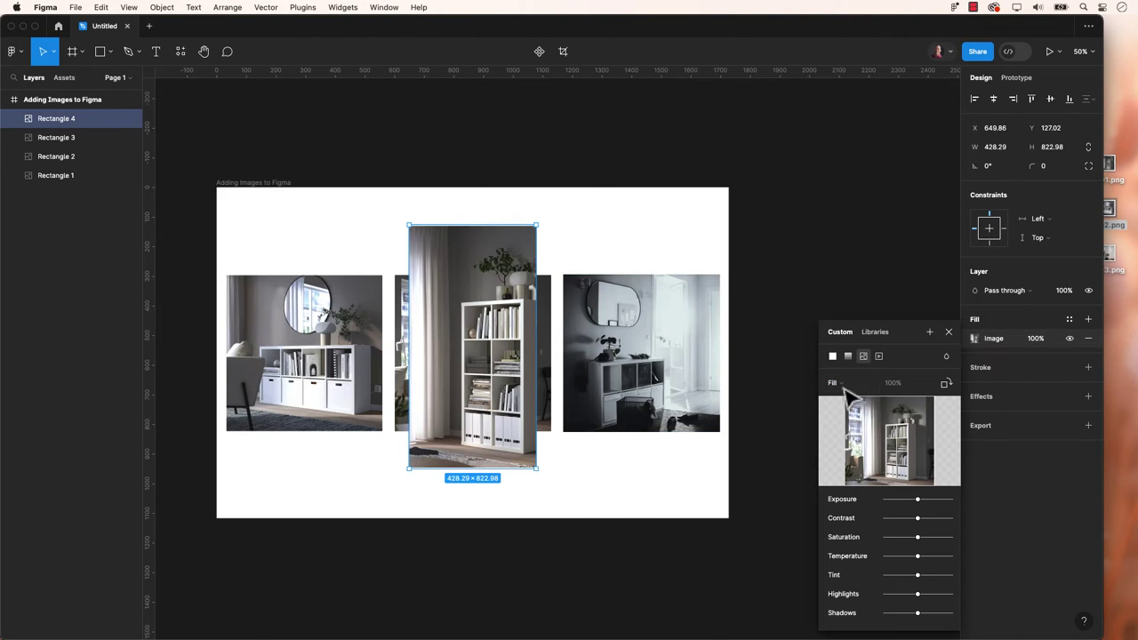
{"action": "mouse_move", "coordinate": [535, 382]}
{"action": "left_mouse_down"}
{"action": "mouse_move", "coordinate": [617, 391]}
{"action": "mouse_move", "coordinate": [509, 391]}
{"action": "mouse_move", "coordinate": [594, 391]}
{"action": "mouse_move", "coordinate": [537, 392]}
{"action": "left_mouse_up"}
Step: Switch the tall picture's image scaling mode to Fit
{"action": "left_click", "coordinate": [840, 384]}
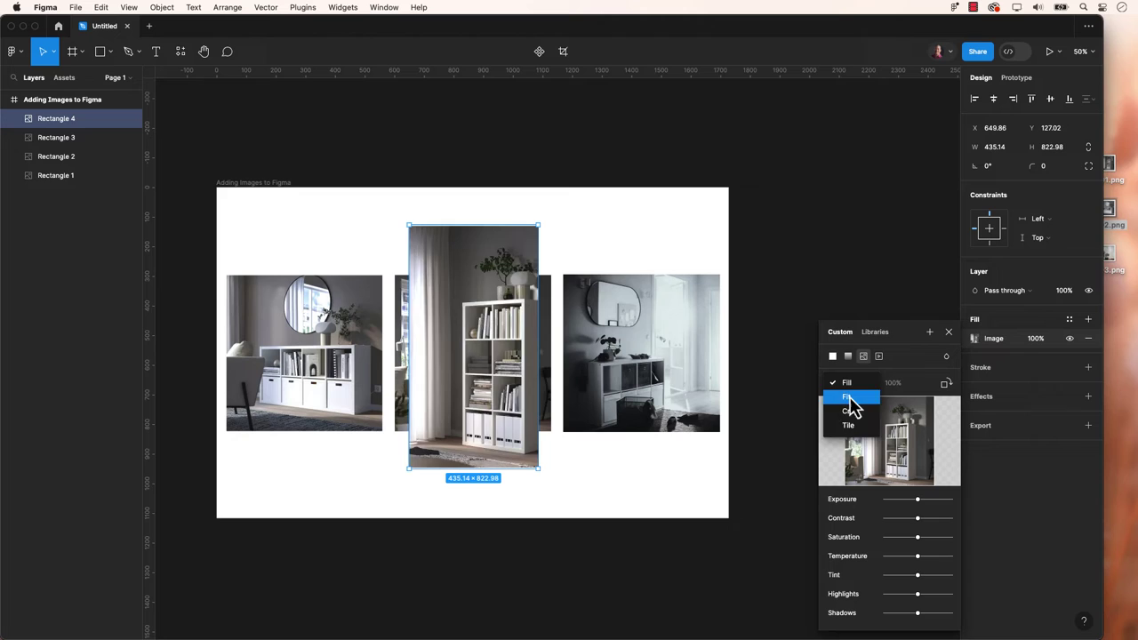
{"action": "left_click", "coordinate": [851, 398]}
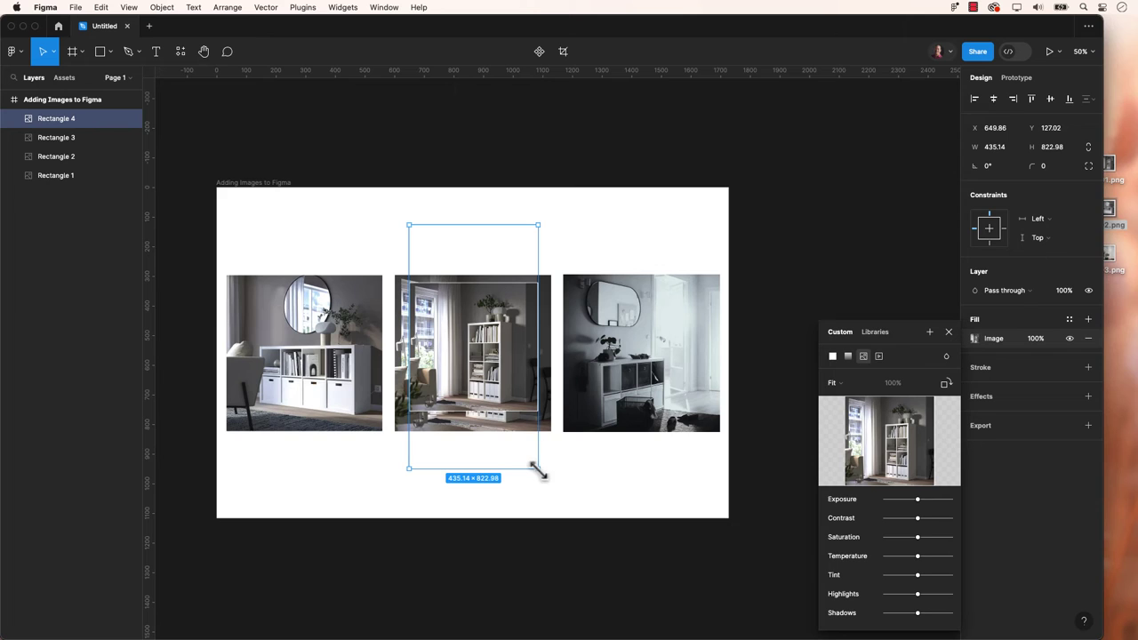
{"action": "left_click", "coordinate": [604, 494]}
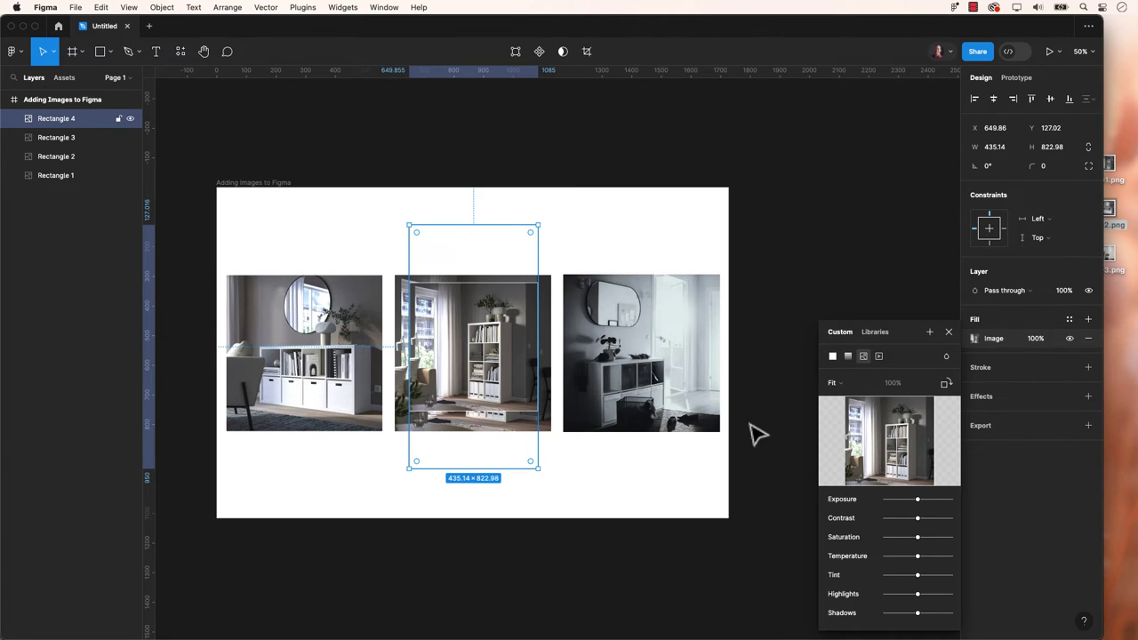
Step: Switch the tall picture's image mode to Crop and crop it to about 385 × 567 px
{"action": "left_click", "coordinate": [841, 387]}
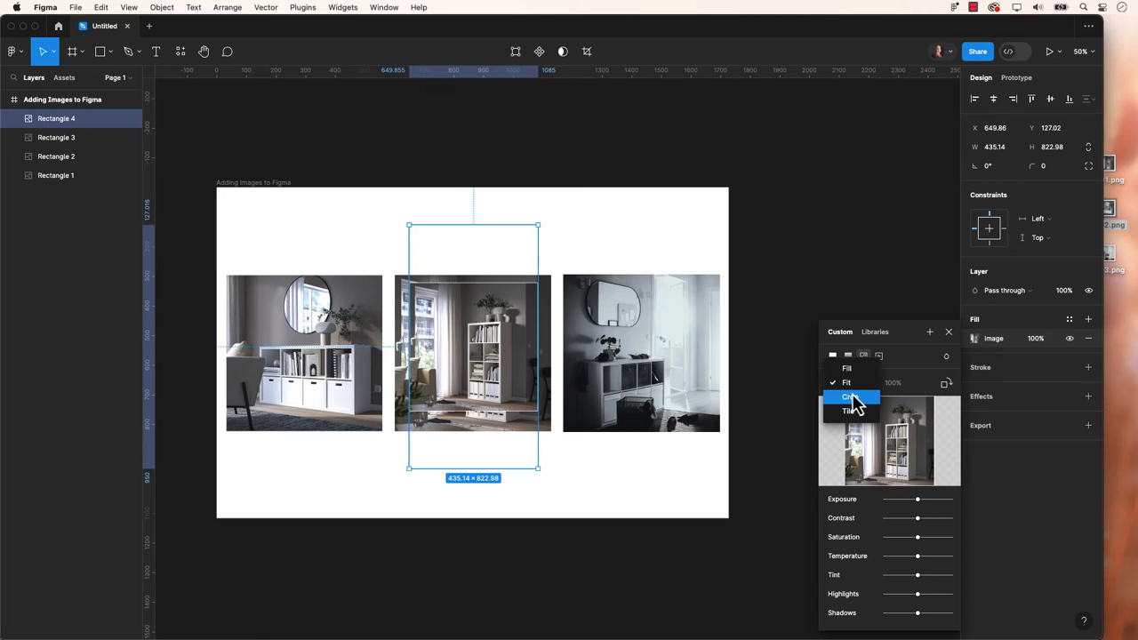
{"action": "left_click", "coordinate": [861, 399]}
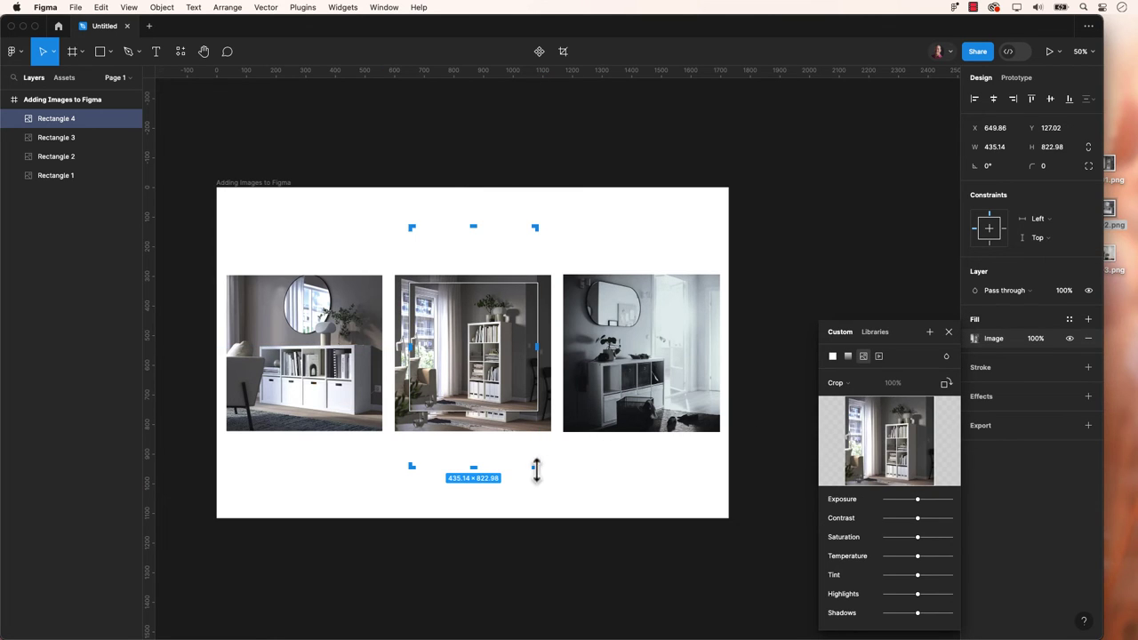
{"action": "left_click_drag", "start_coordinate": [533, 465], "coordinate": [526, 398]}
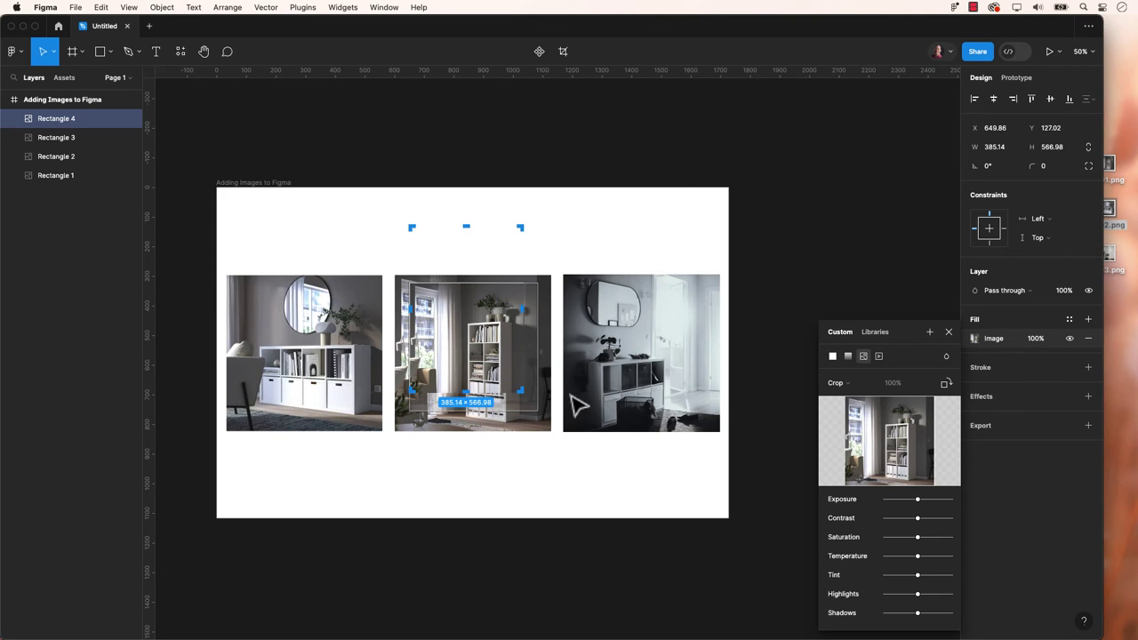
Step: Set the picture's image mode to Tile and enlarge the rectangle to about 1942 × 1192 px to cover the whole frame
{"action": "left_click", "coordinate": [858, 384]}
{"action": "left_click", "coordinate": [851, 396]}
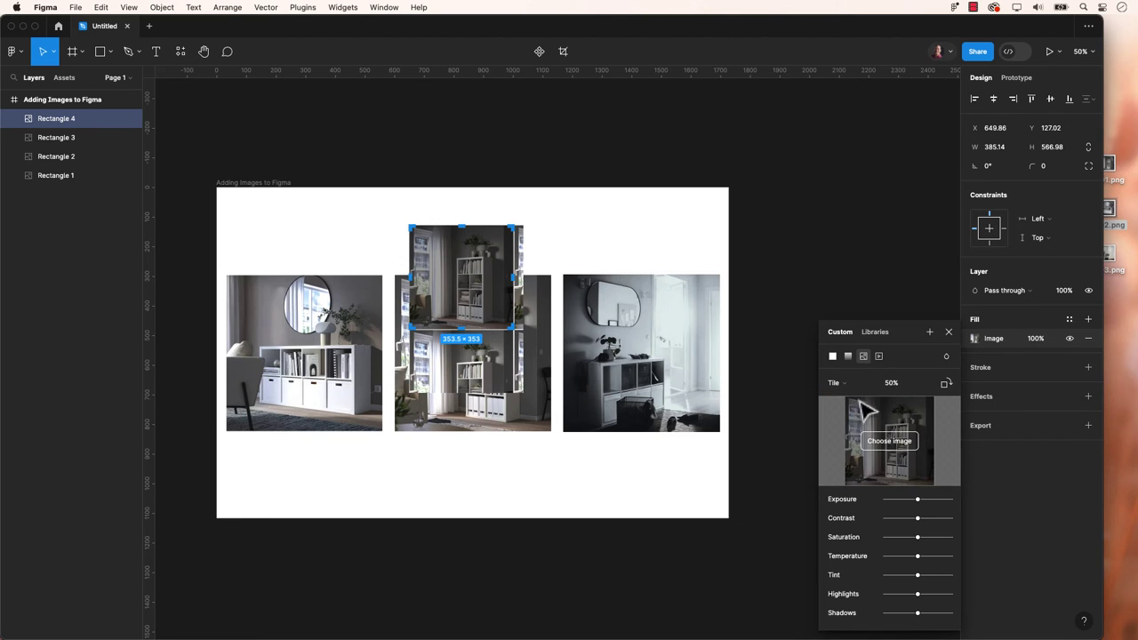
{"action": "left_click_drag", "start_coordinate": [523, 392], "coordinate": [776, 543]}
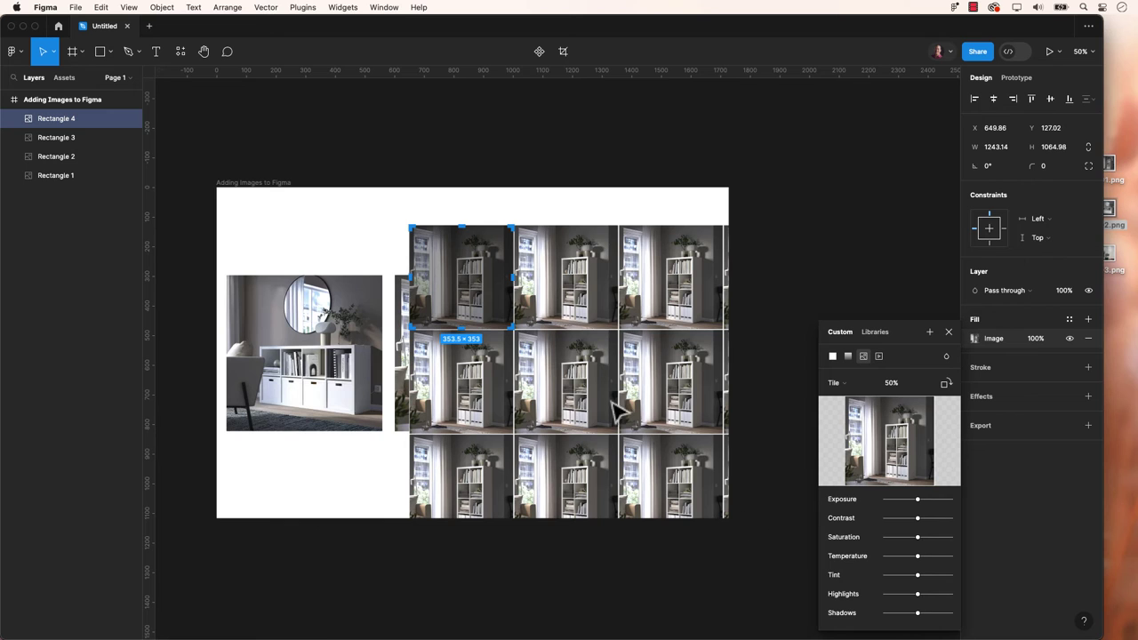
{"action": "left_click_drag", "start_coordinate": [410, 228], "coordinate": [199, 184]}
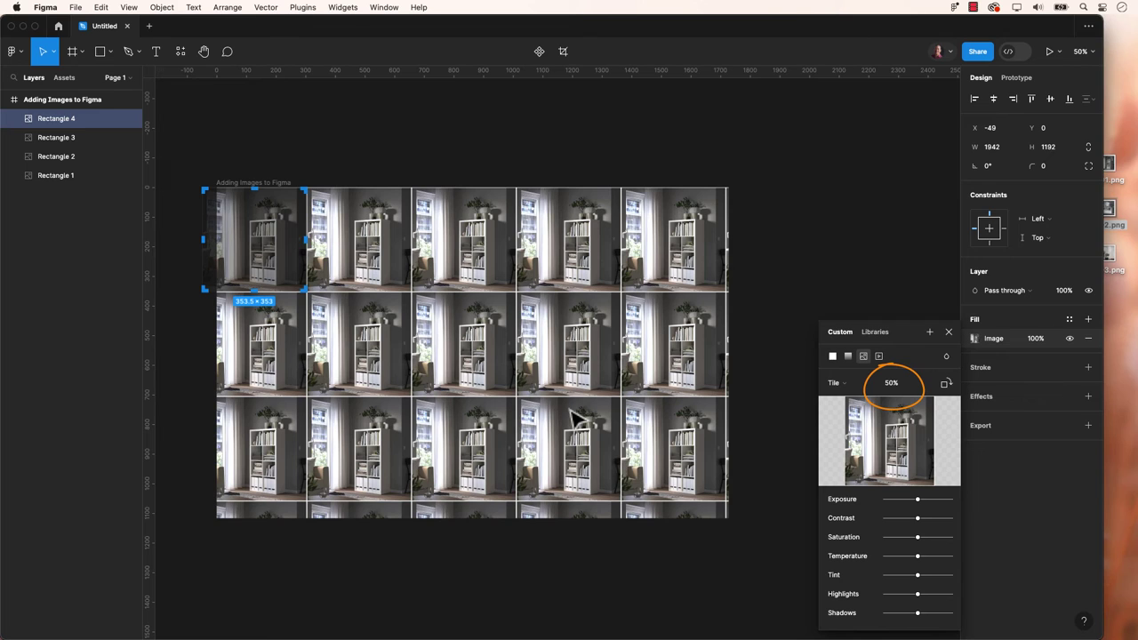
Step: Clear the tiled picture, then place pic01.png over the upper part of the first grey rectangle, scaled down to about 450 × 449 px
{"action": "key", "text": "BackSpace"}
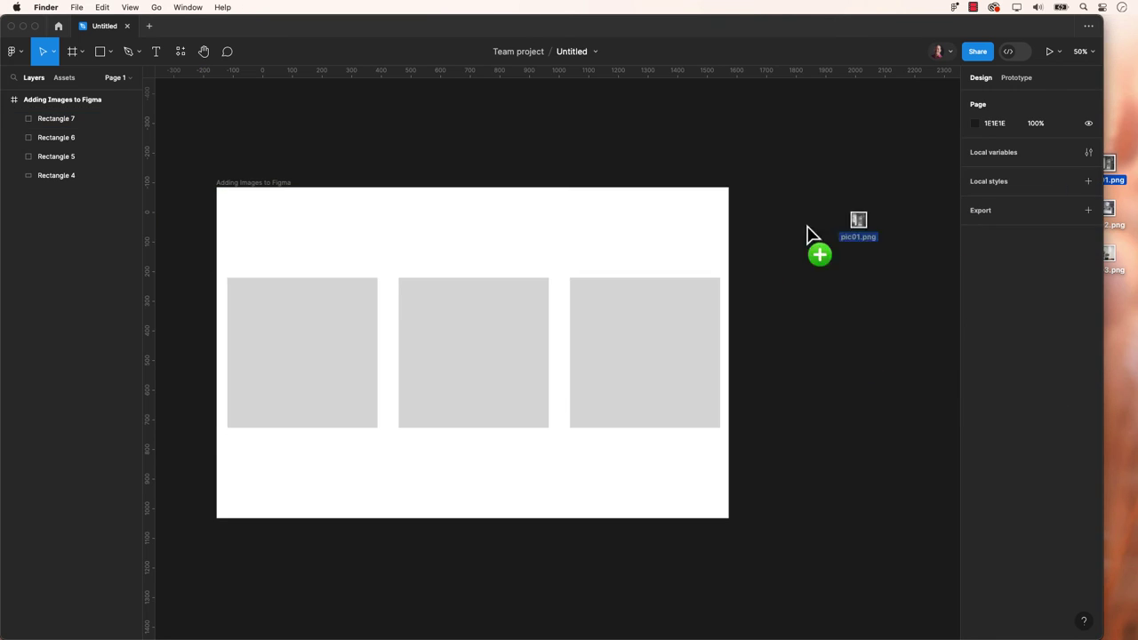
{"action": "left_click_drag", "start_coordinate": [805, 234], "coordinate": [305, 311]}
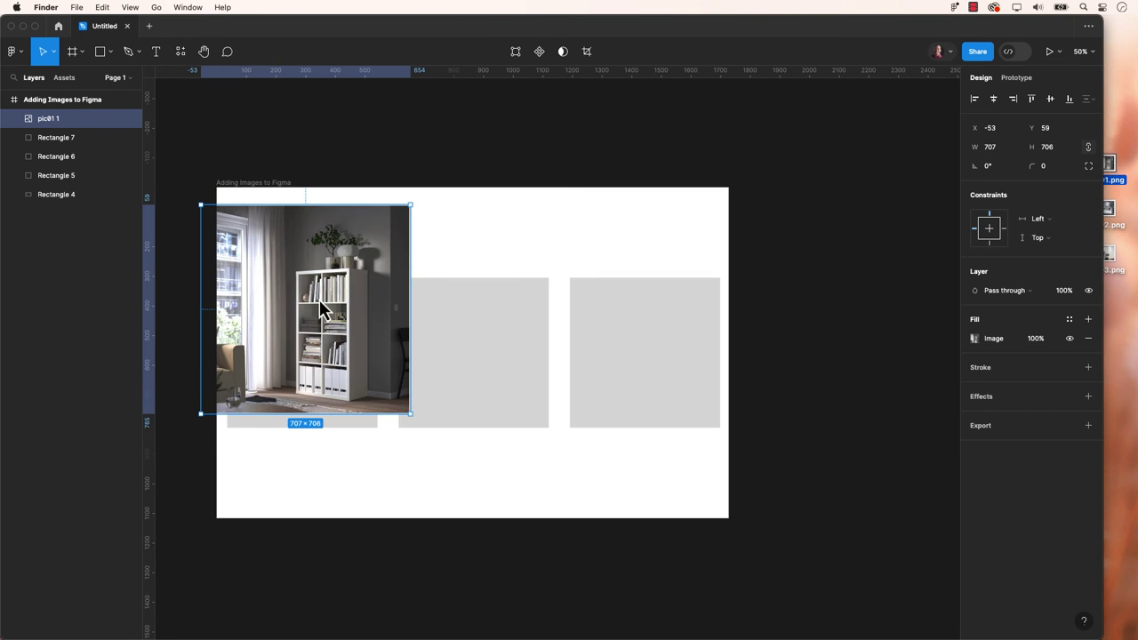
{"action": "left_click_drag", "start_coordinate": [363, 258], "coordinate": [419, 260]}
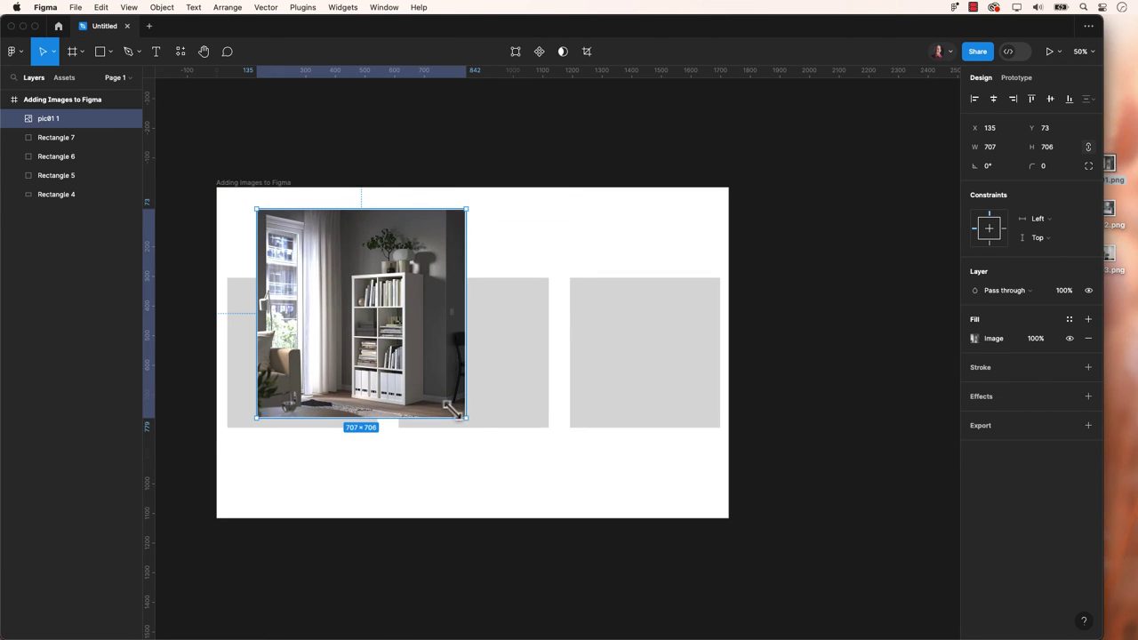
{"action": "left_click_drag", "start_coordinate": [460, 412], "coordinate": [385, 338]}
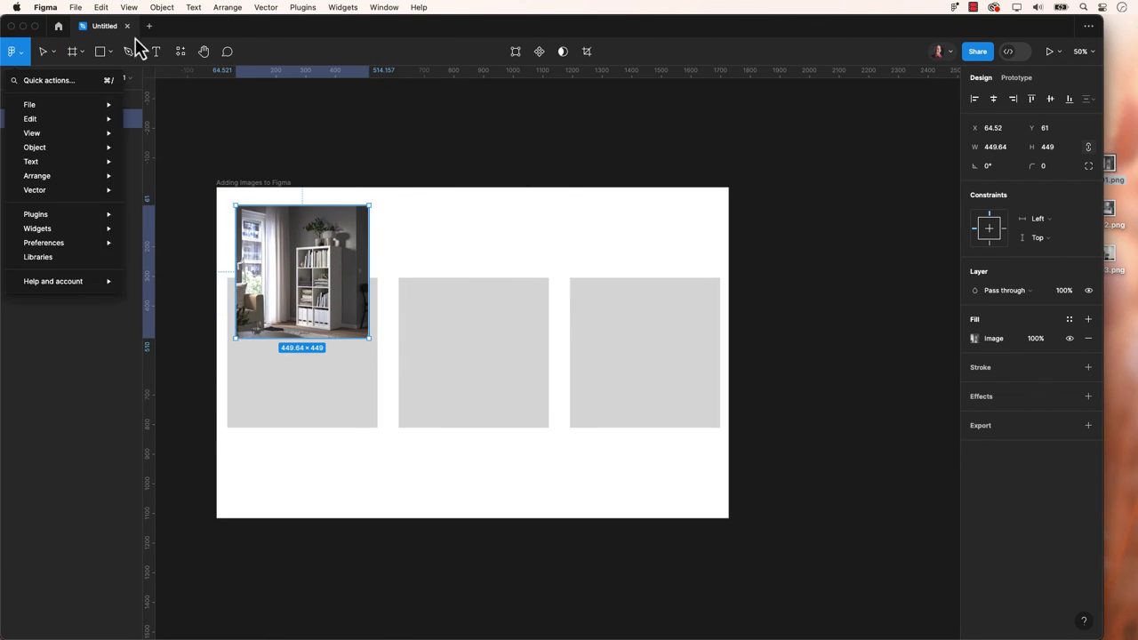
Step: Duplicate the pic01 picture by copying and pasting it, and move the copy directly below the original
{"action": "left_click", "coordinate": [105, 7]}
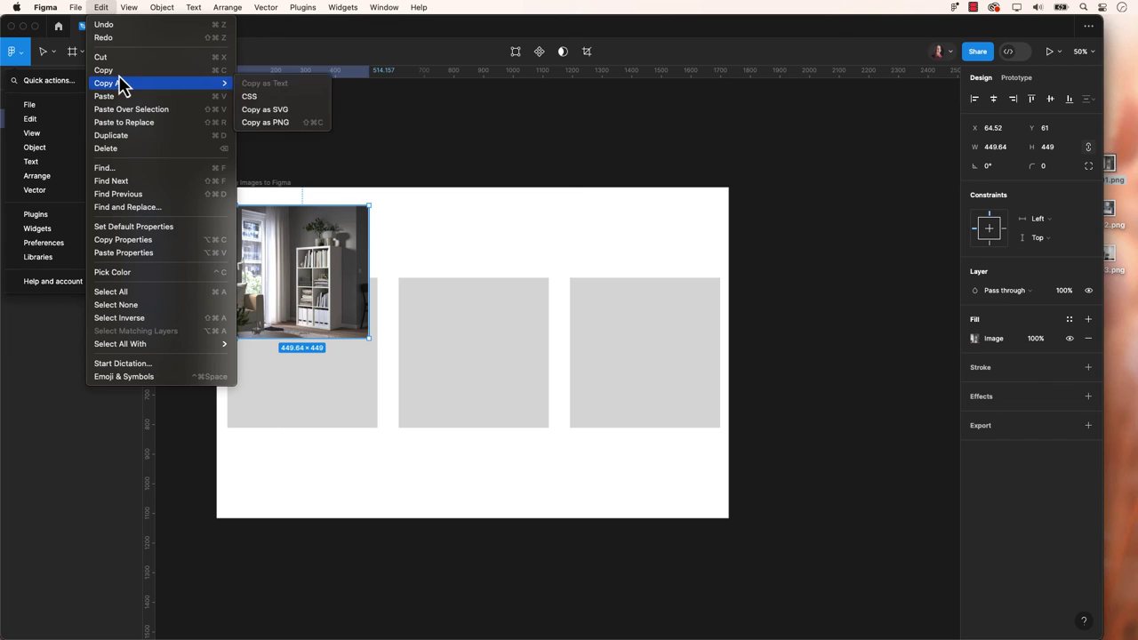
{"action": "left_click", "coordinate": [119, 73]}
{"action": "left_click", "coordinate": [100, 8]}
{"action": "left_click", "coordinate": [111, 97]}
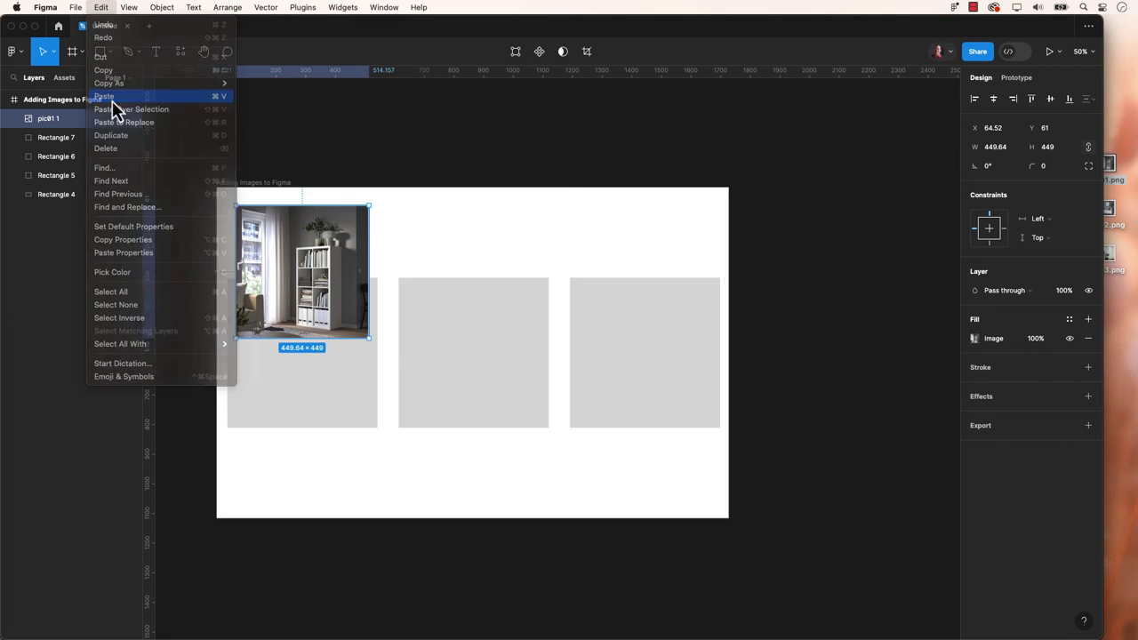
{"action": "left_click_drag", "start_coordinate": [321, 279], "coordinate": [316, 455]}
Step: Place the image pic02.png from the pics folder into the middle grey rectangle
{"action": "left_click", "coordinate": [459, 385]}
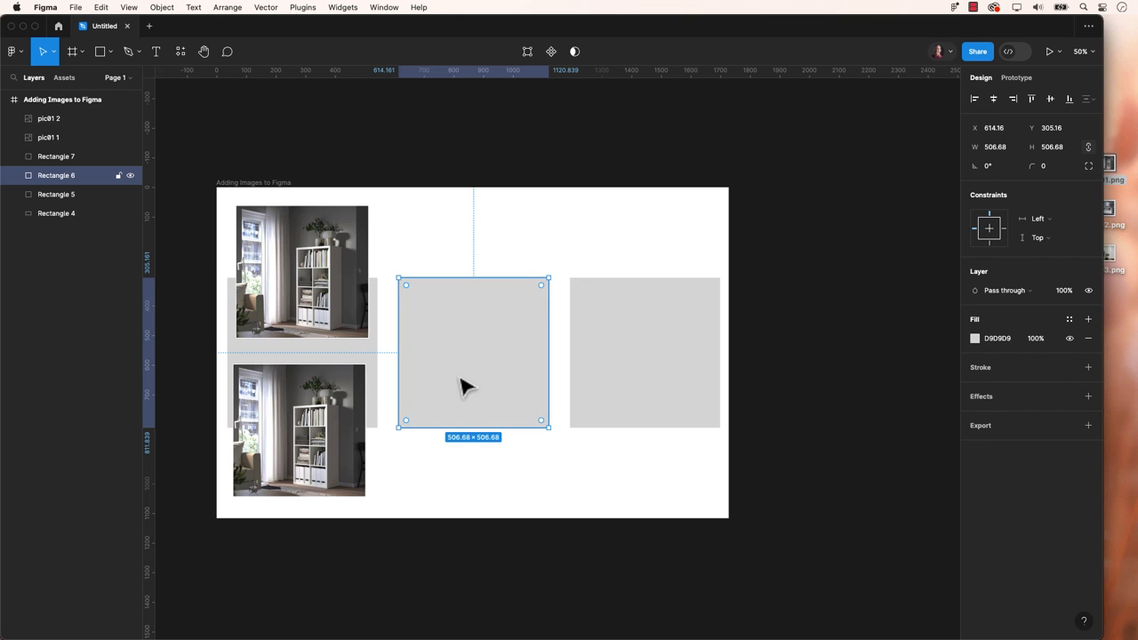
{"action": "left_click", "coordinate": [13, 57]}
{"action": "key", "text": "Down"}
{"action": "key", "text": "Down"}
{"action": "key", "text": "super+shift+k"}
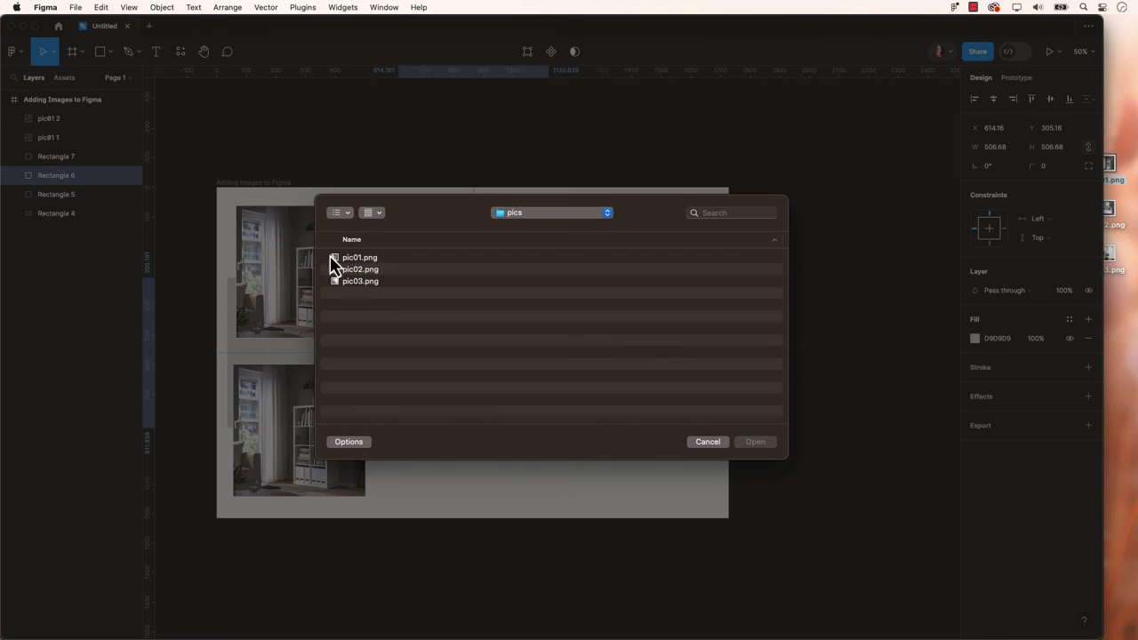
{"action": "left_click", "coordinate": [358, 272]}
{"action": "left_click", "coordinate": [752, 443]}
{"action": "left_click", "coordinate": [459, 347]}
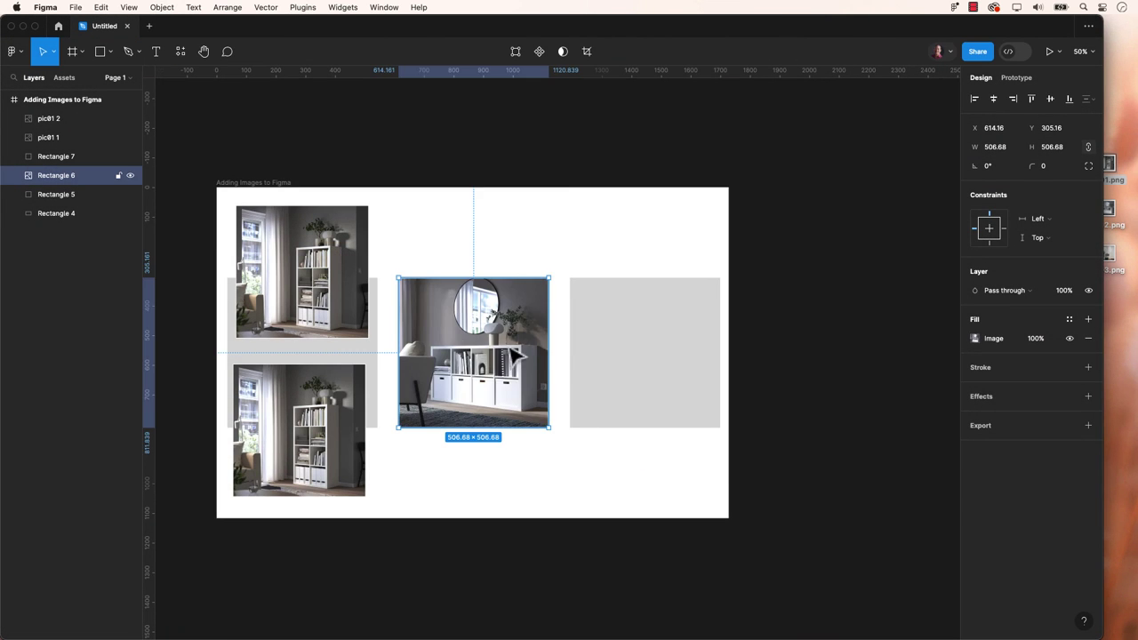
Step: Change the third grey rectangle's fill from solid colour to an image and choose pic03.png
{"action": "left_click", "coordinate": [655, 326]}
{"action": "left_click", "coordinate": [975, 339]}
{"action": "left_click", "coordinate": [862, 322]}
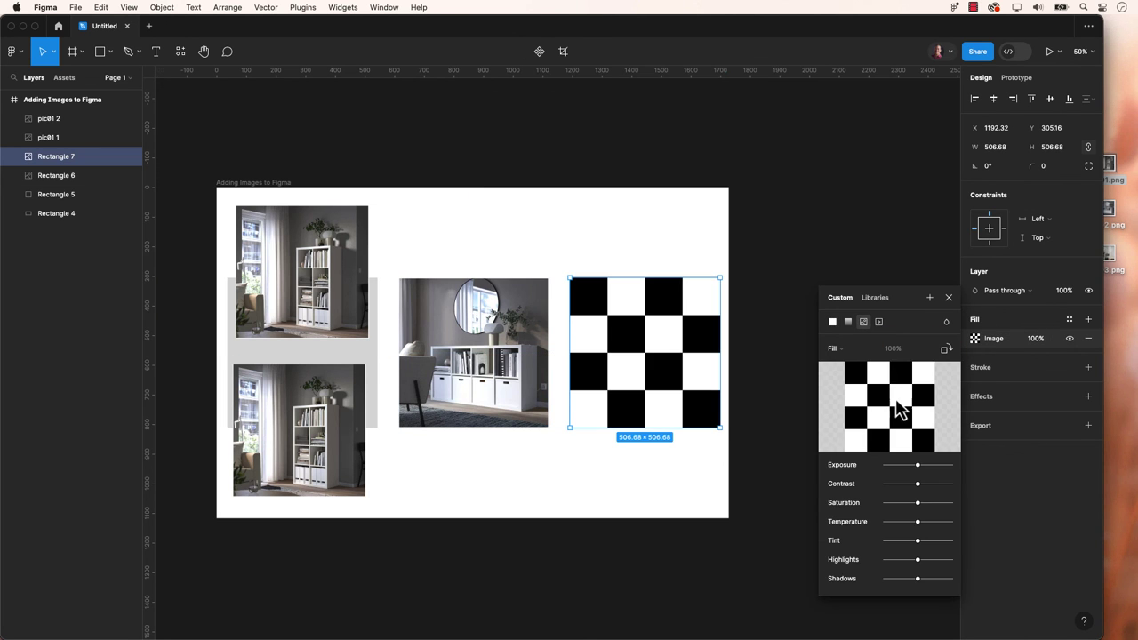
{"action": "left_click", "coordinate": [896, 407]}
{"action": "left_click", "coordinate": [374, 281]}
{"action": "left_click", "coordinate": [745, 442]}
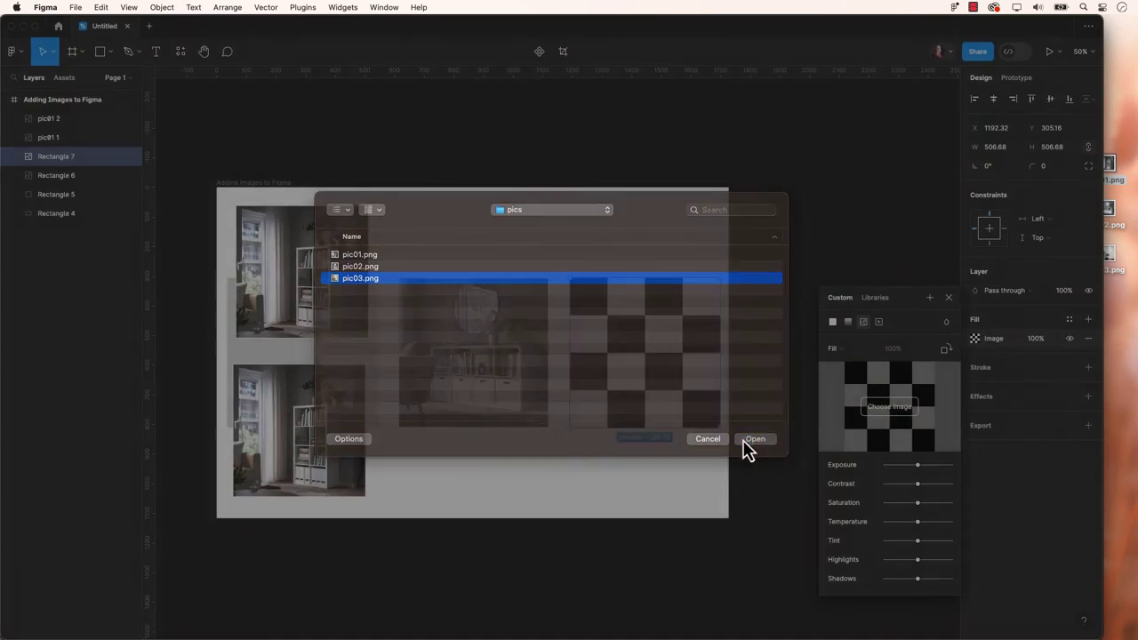